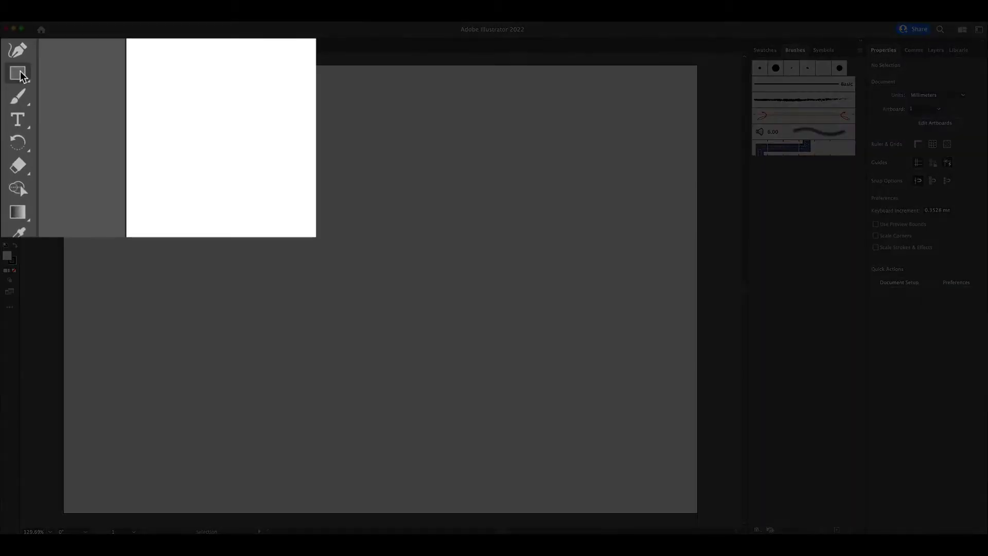
# Draw a circle about 79.8 mm in diameter near the middle of the artboard with the Ellipse tool
pyautogui.click(15, 78)
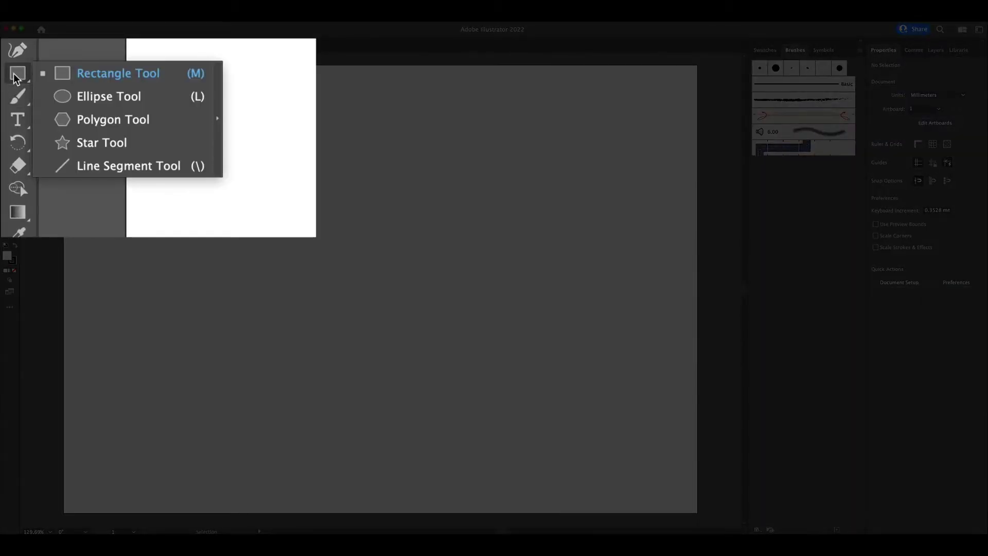
pyautogui.click(100, 96)
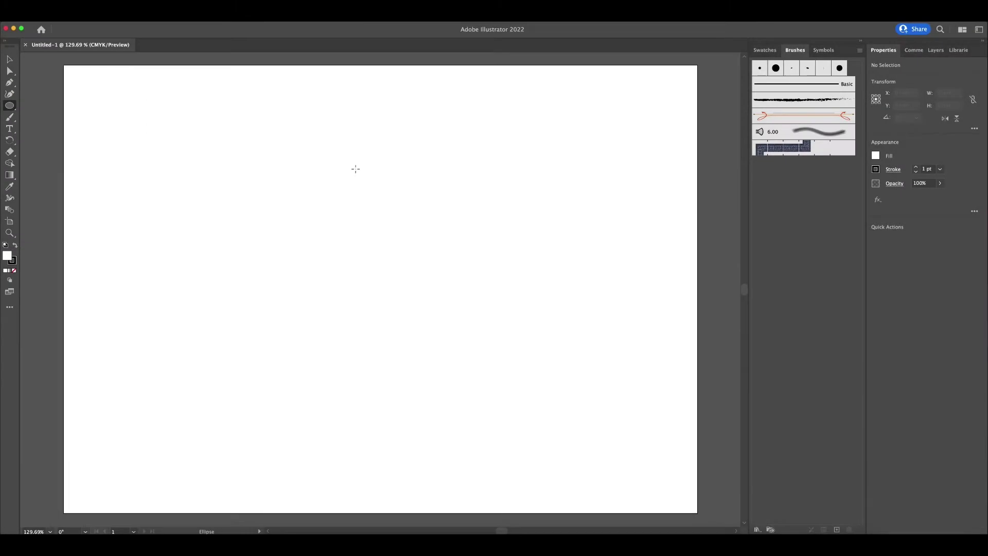
pyautogui.moveTo(308, 168); pyautogui.dragTo(478, 274)
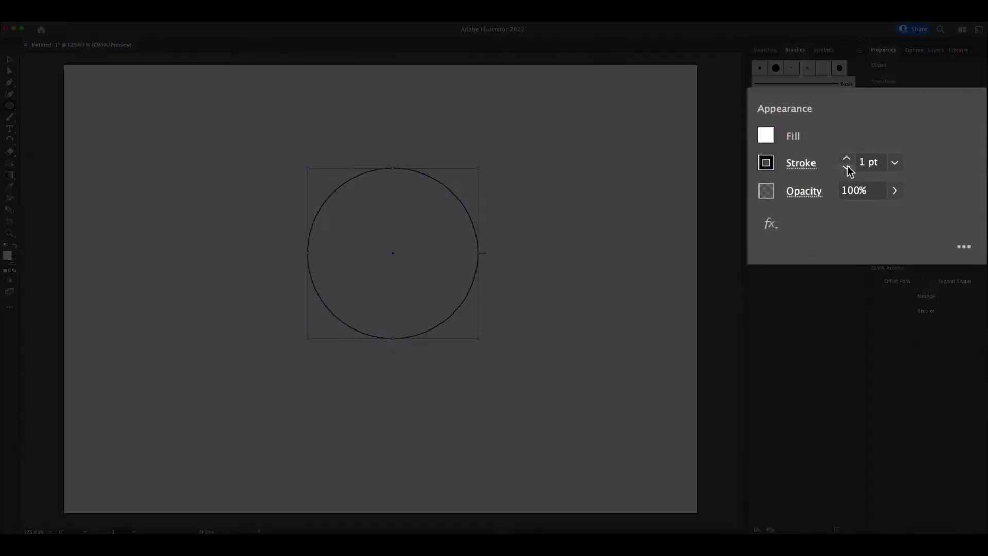
# Remove the circle's stroke and fill it with the crimson red swatch
pyautogui.click(915, 171)
pyautogui.click(847, 166)
pyautogui.click(875, 155)
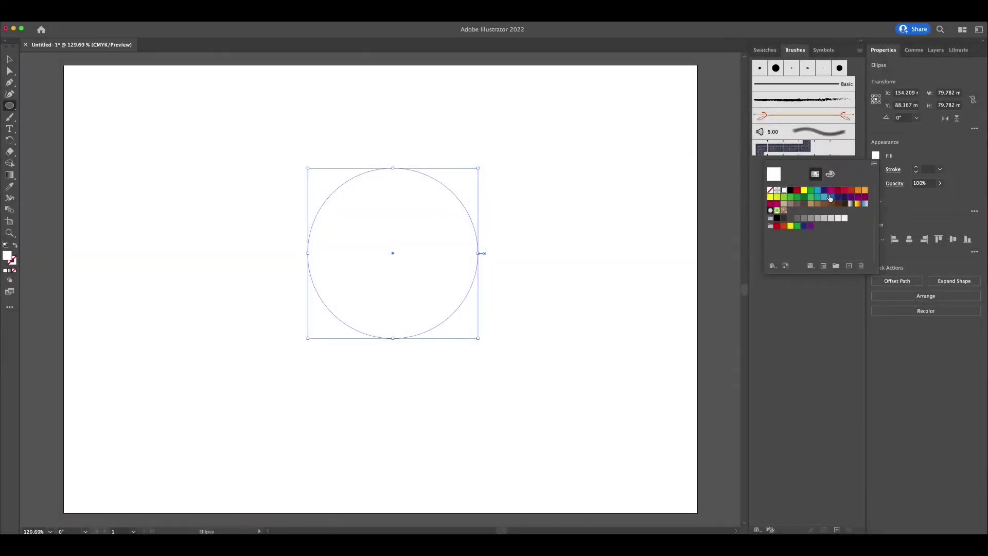
pyautogui.click(845, 191)
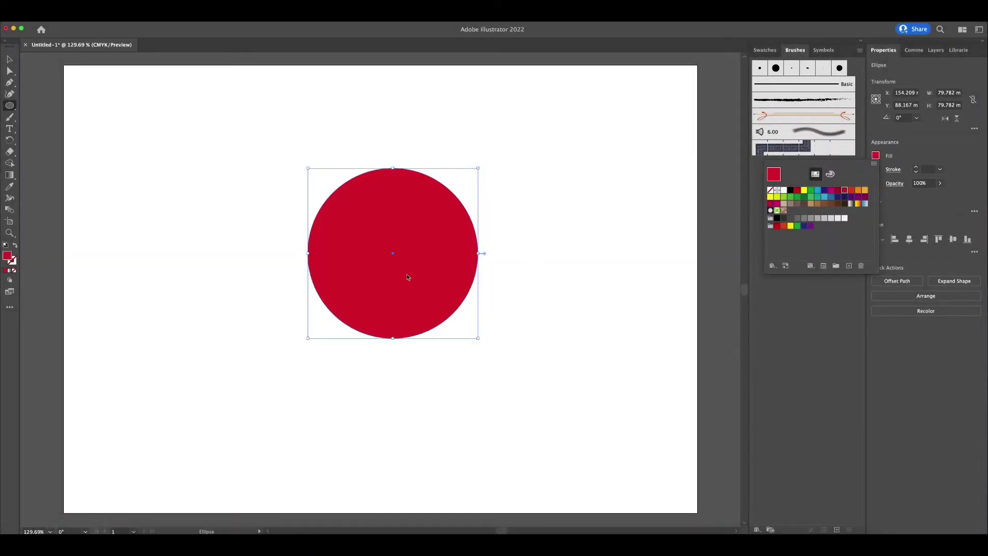
pyautogui.click(187, 247)
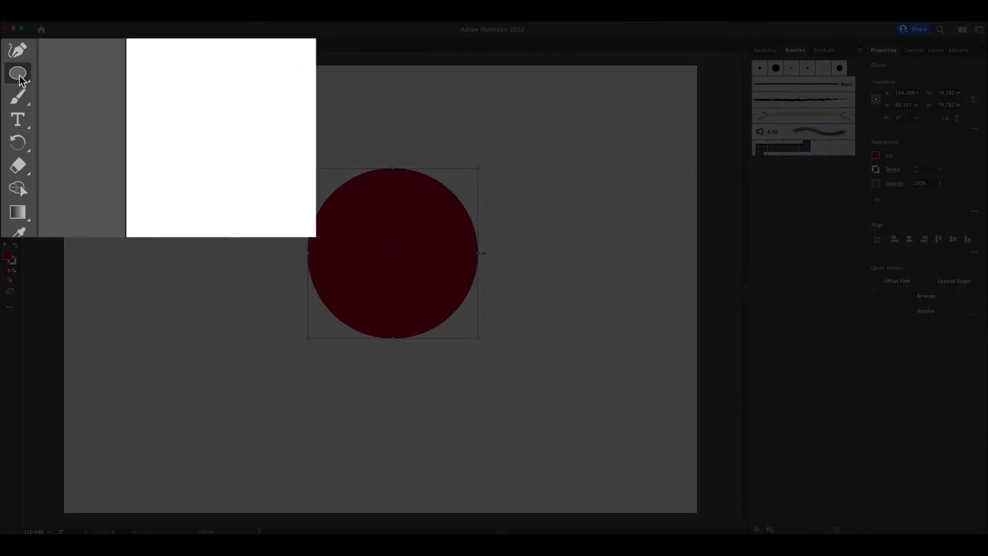
# Draw a rectangle about 67 by 98 mm over the circle's left half and subtract it with Minus Front
pyautogui.moveTo(19, 80); pyautogui.dragTo(77, 78)
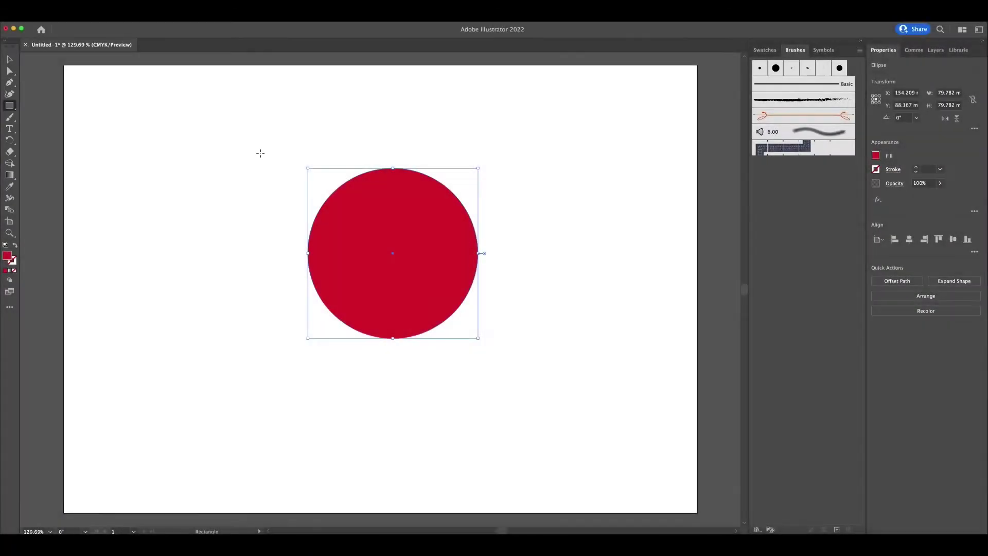
pyautogui.moveTo(249, 146); pyautogui.dragTo(392, 355)
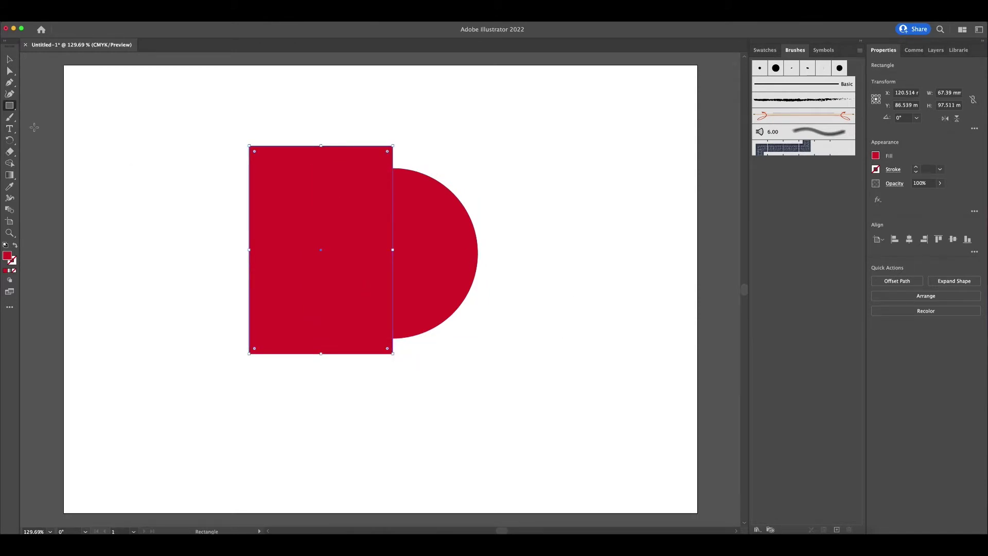
pyautogui.click(10, 59)
pyautogui.moveTo(216, 107); pyautogui.dragTo(536, 320)
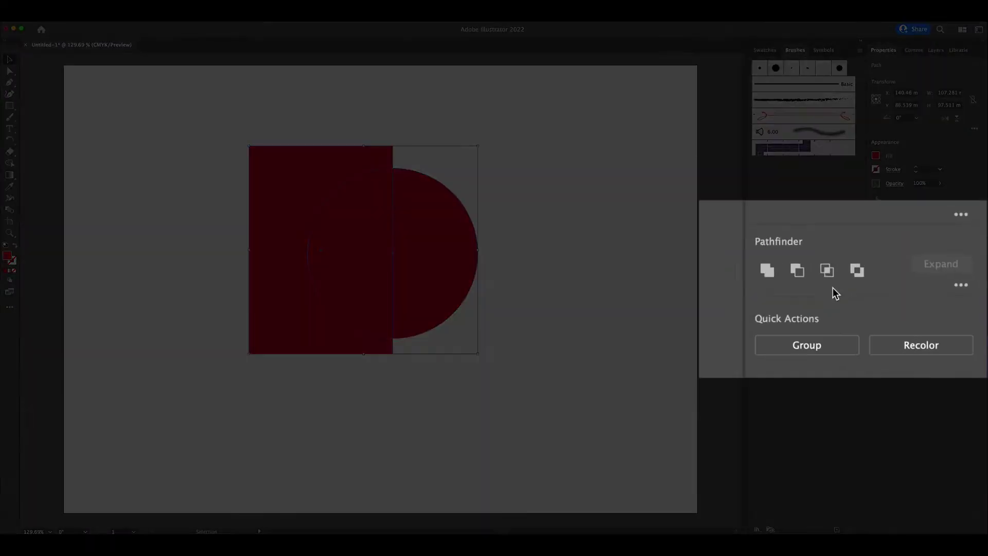
pyautogui.click(804, 272)
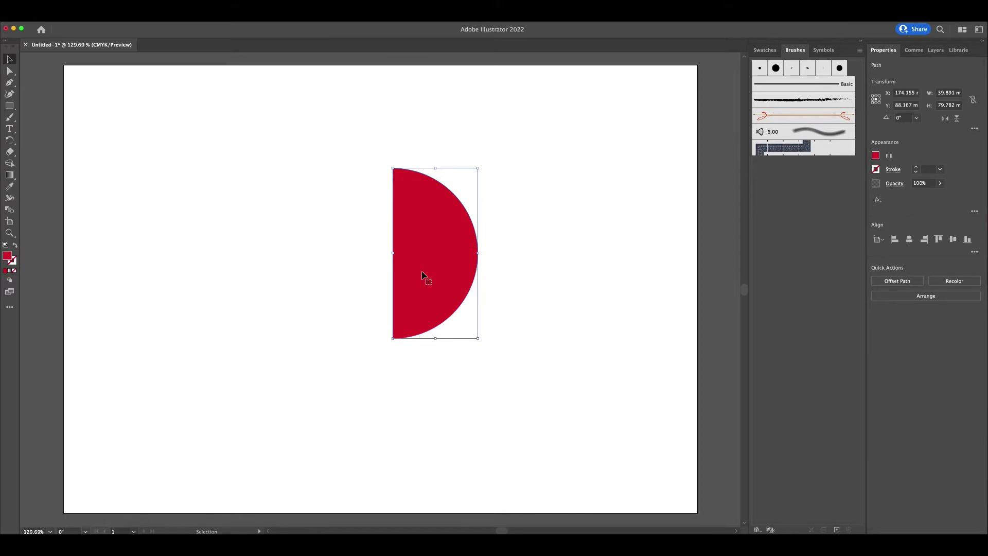
# Apply the 3D and Materials Revolve effect to the red half circle
pyautogui.click(159, 21)
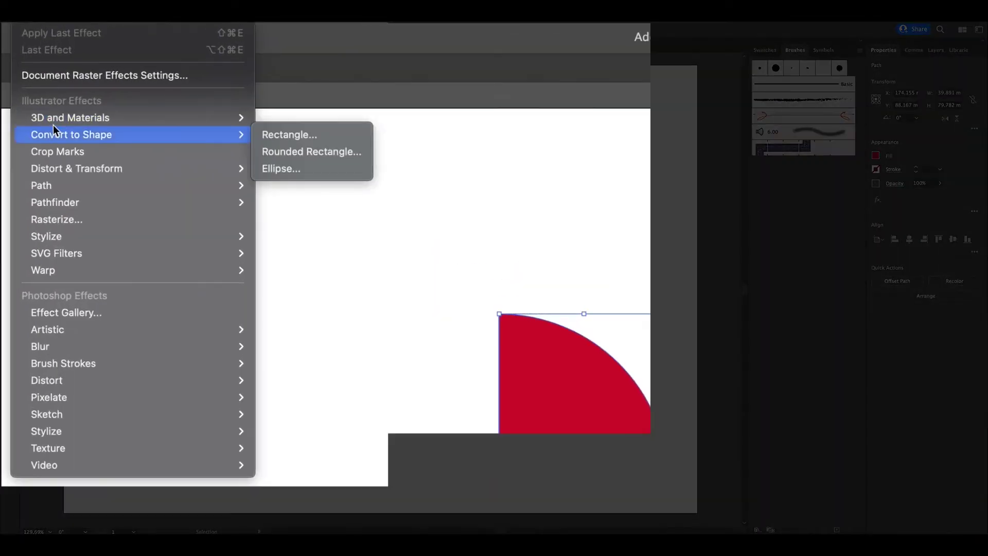
pyautogui.moveTo(72, 117)
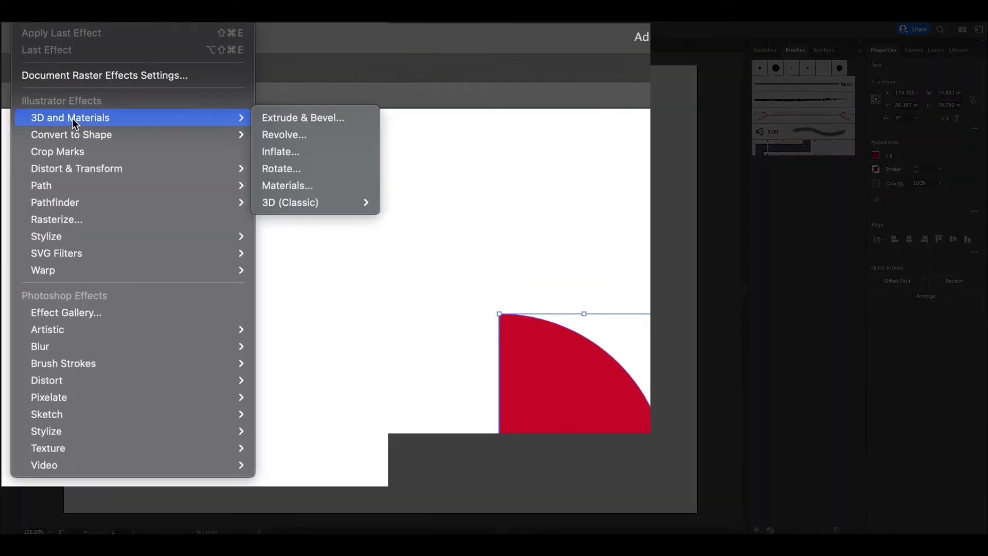
pyautogui.click(313, 135)
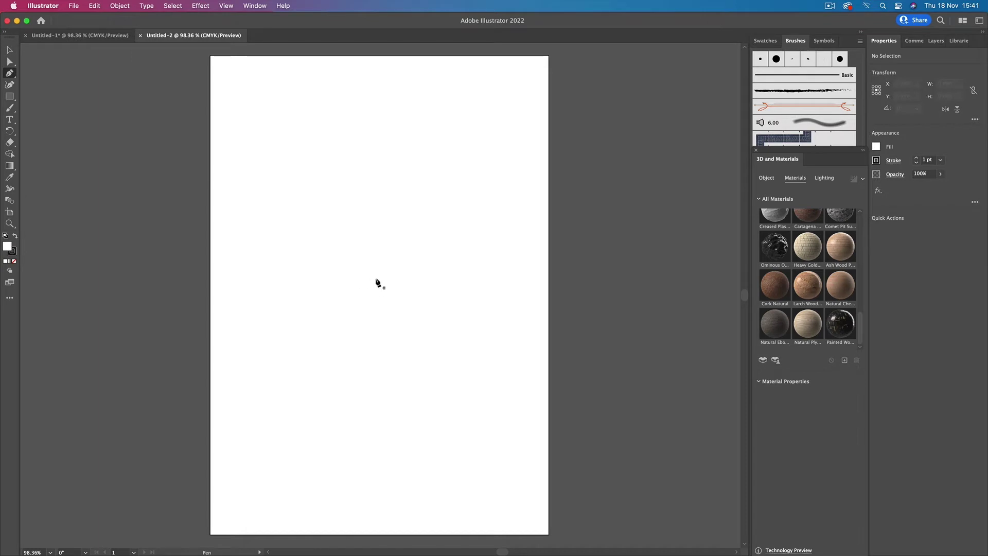
# Draw a low closed profile with the Pen tool, with a straight base, vertical left side, flat top and curved right end
pyautogui.click(376, 287)
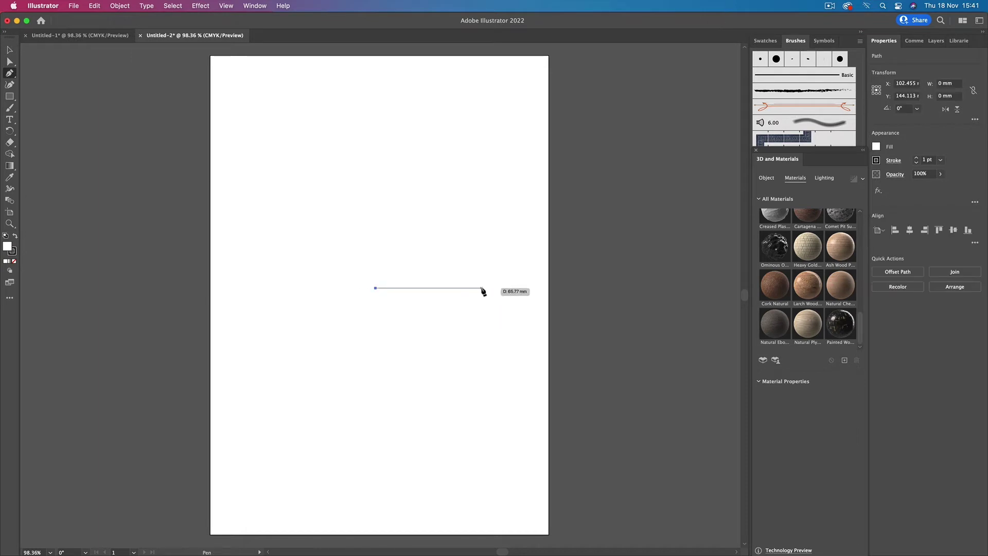
pyautogui.click(514, 288)
pyautogui.moveTo(509, 269); pyautogui.dragTo(488, 273)
pyautogui.click(472, 264)
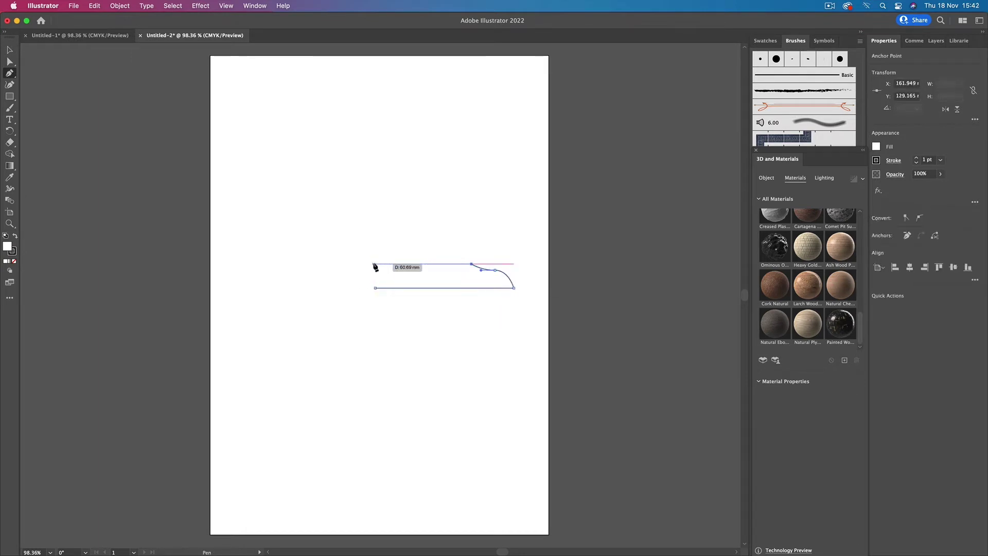
pyautogui.click(376, 264)
pyautogui.click(376, 288)
# Fill the low profile with green and apply the 3D and Materials Revolve effect to it
pyautogui.click(9, 50)
pyautogui.click(876, 147)
pyautogui.click(811, 181)
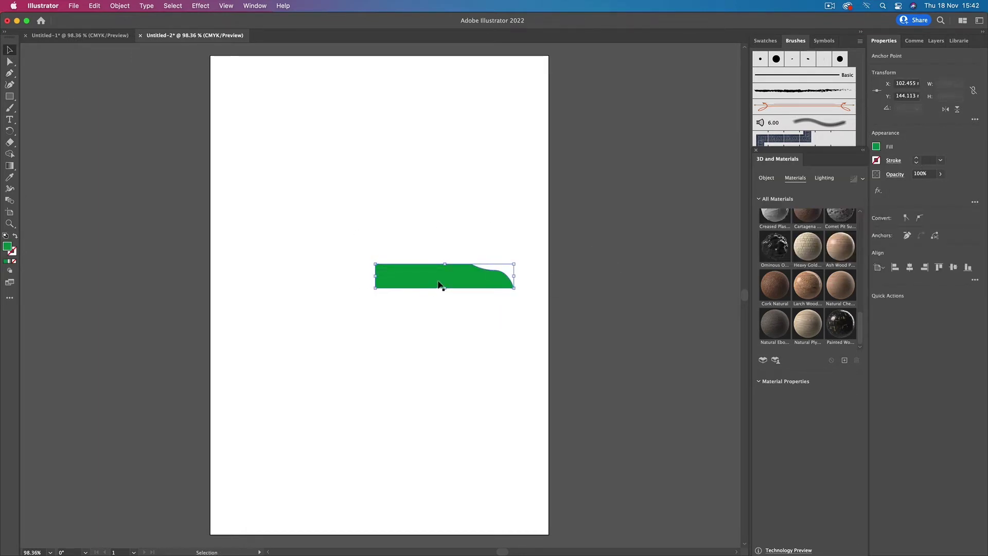
pyautogui.click(200, 6)
pyautogui.moveTo(227, 68)
pyautogui.click(385, 82)
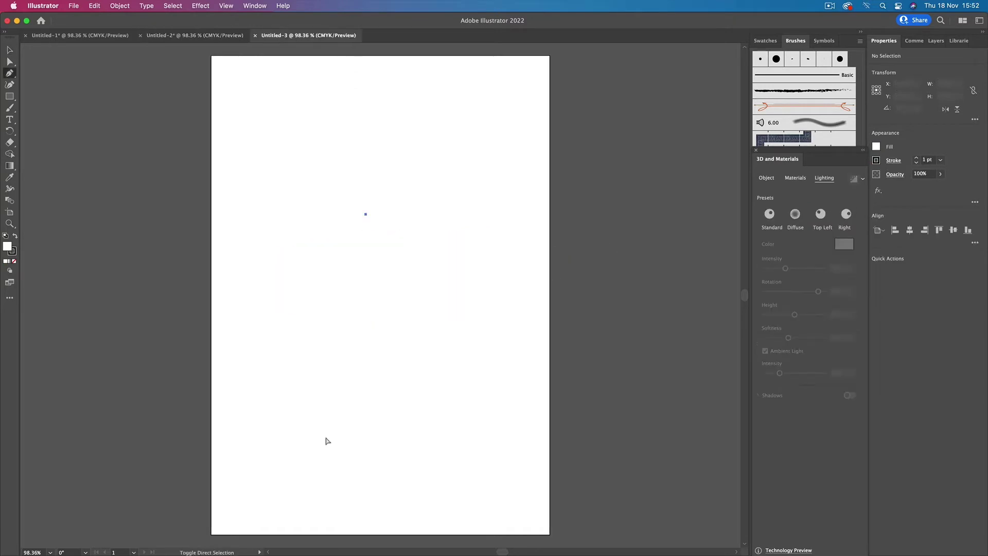
# Apply the 3D and Materials Revolve effect to the pot-shaped profile with the stepped rim and slanted side
pyautogui.press('v')
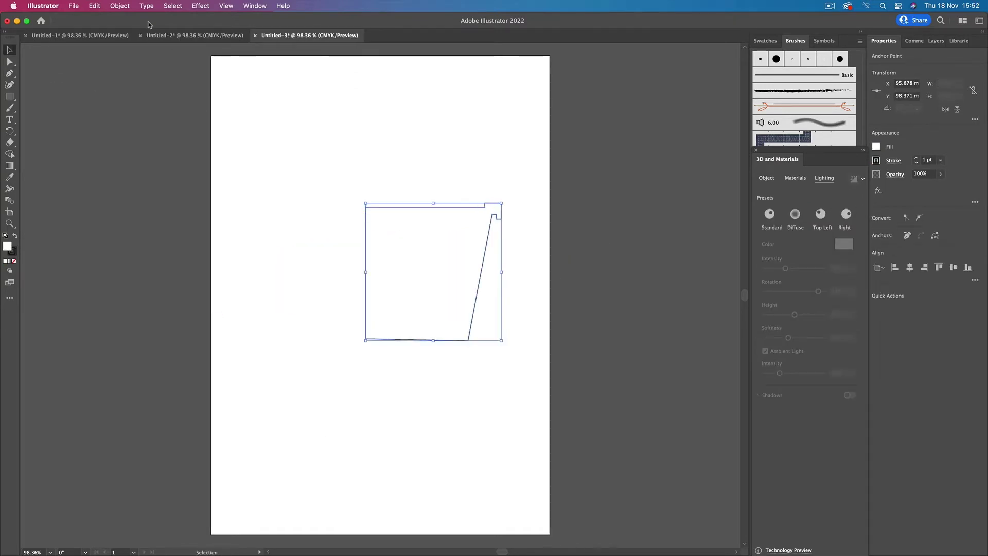
pyautogui.click(200, 5)
pyautogui.moveTo(226, 73)
pyautogui.click(347, 84)
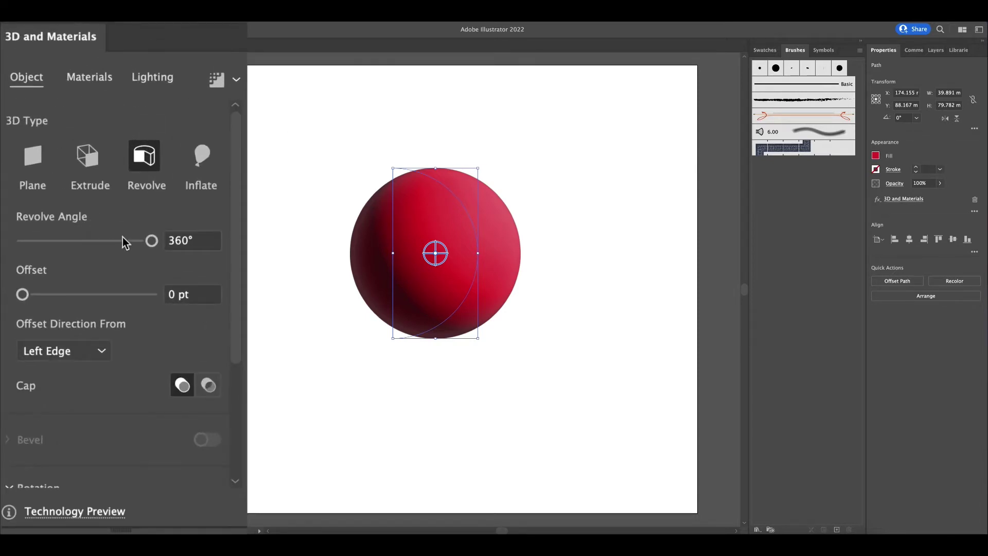
# Compare the Diffuse, Right and Top Left lighting presets on the red sphere and return to Standard
pyautogui.click(146, 78)
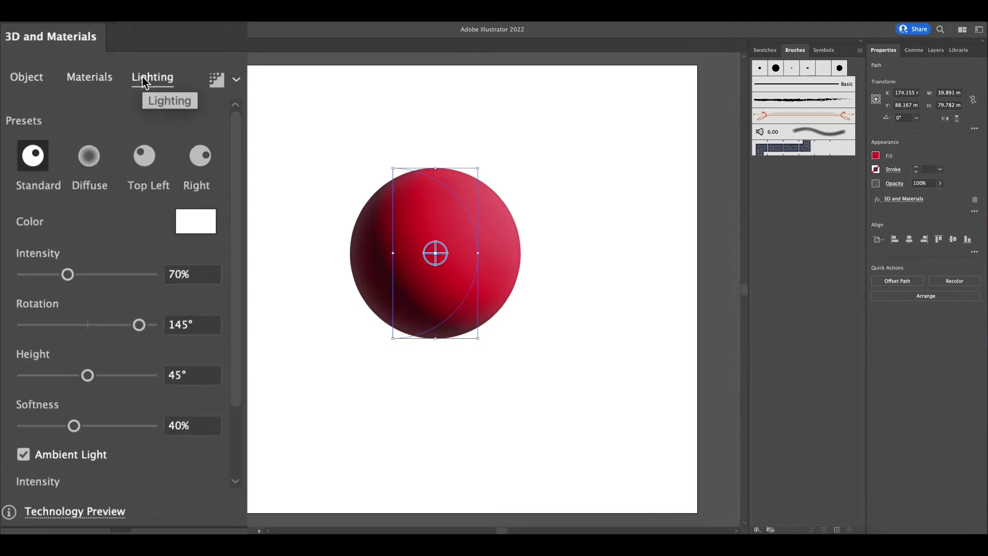
pyautogui.click(88, 156)
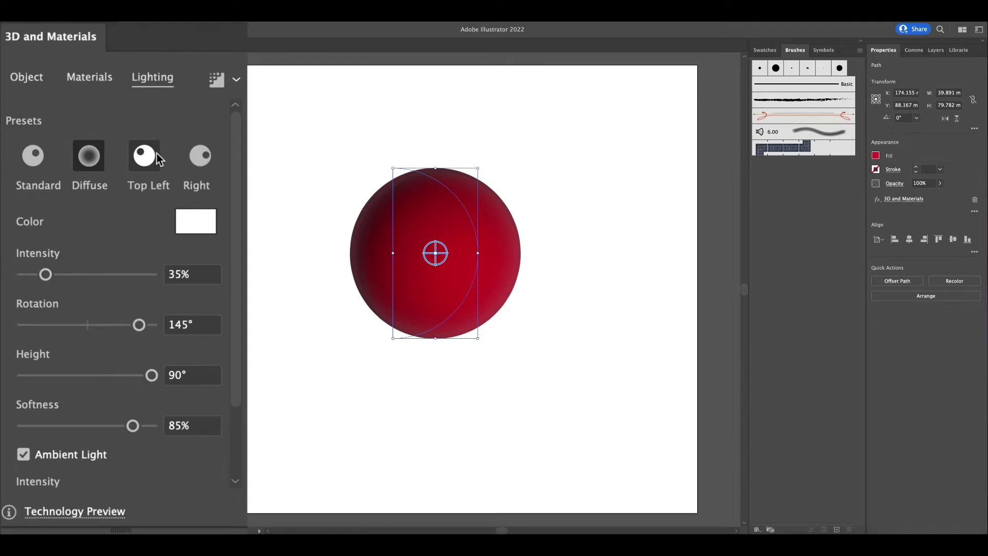
pyautogui.click(201, 159)
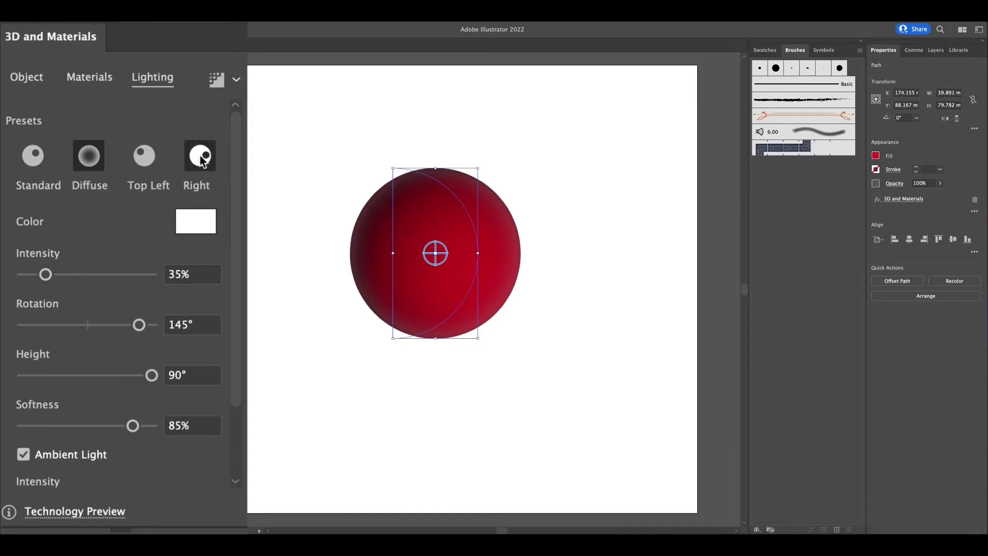
pyautogui.click(145, 157)
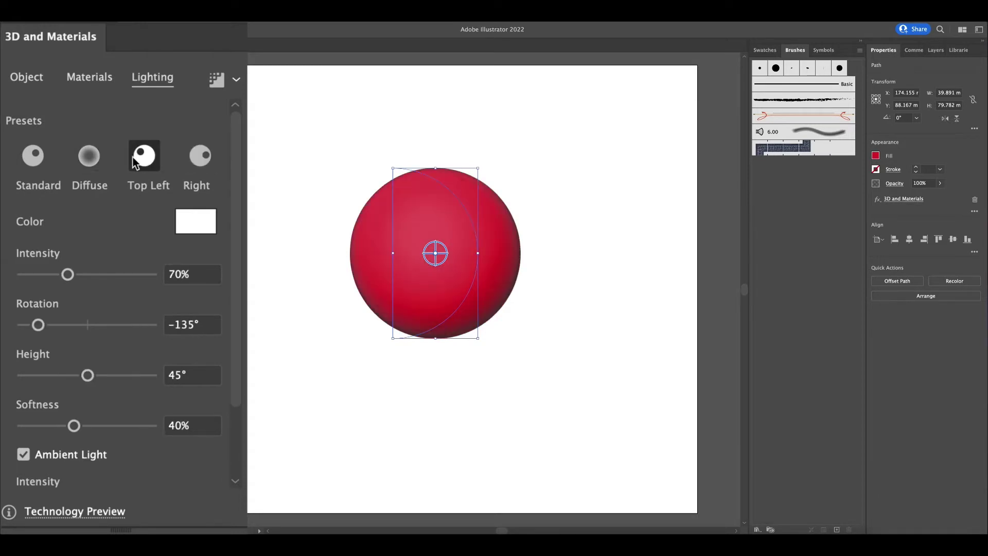
pyautogui.click(90, 162)
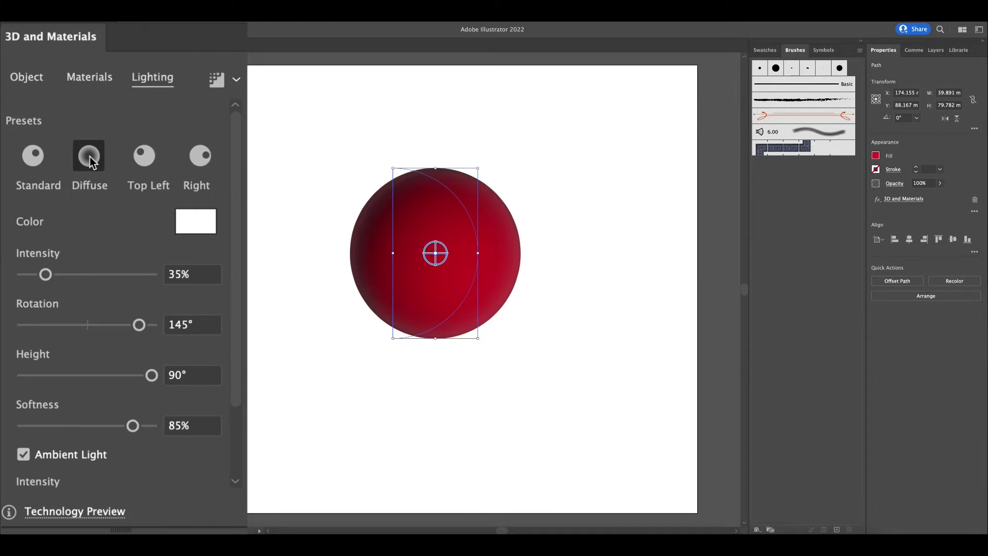
pyautogui.click(29, 161)
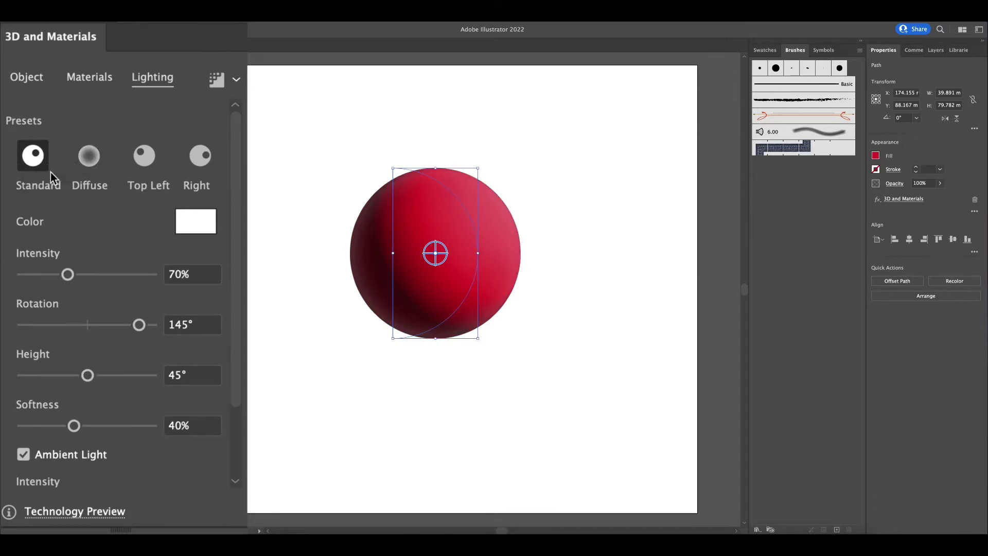
# Set the sphere's light to 168% intensity, 62° height and 56% softness, and toggle ambient light off and back on
pyautogui.moveTo(68, 274)
pyautogui.mouseDown()
pyautogui.moveTo(11, 277)
pyautogui.moveTo(157, 265)
pyautogui.moveTo(130, 274)
pyautogui.mouseUp()
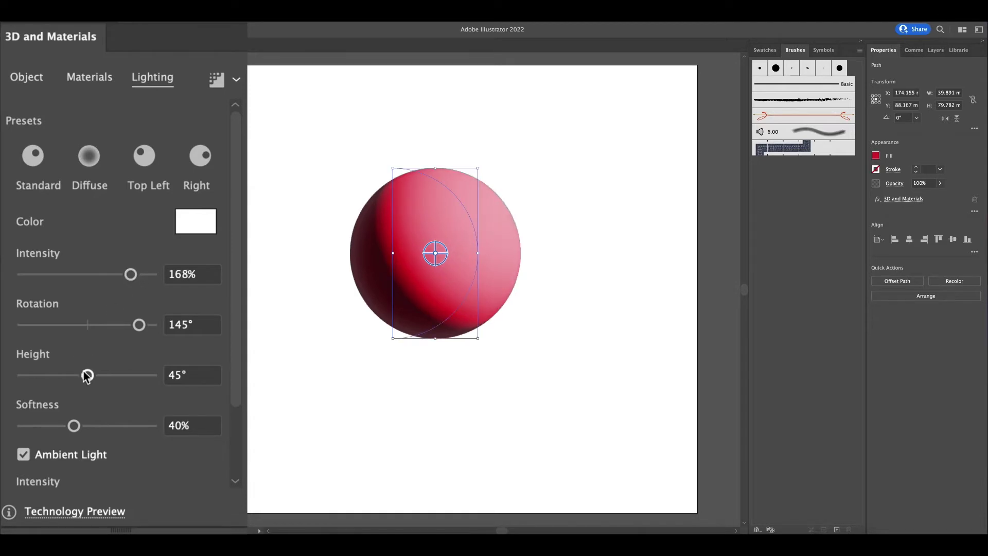
pyautogui.moveTo(88, 375)
pyautogui.mouseDown()
pyautogui.moveTo(143, 375)
pyautogui.moveTo(10, 384)
pyautogui.moveTo(206, 364)
pyautogui.moveTo(108, 375)
pyautogui.mouseUp()
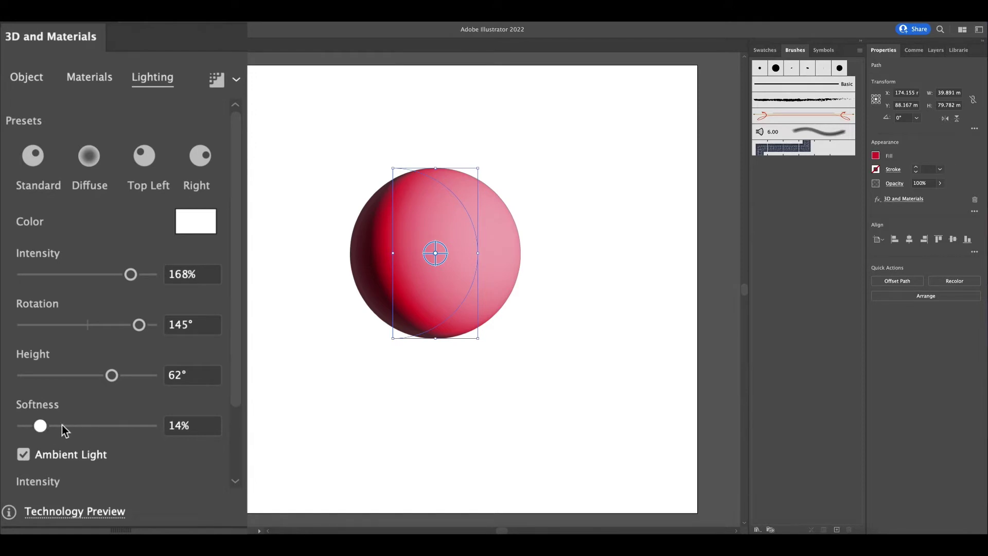
pyautogui.moveTo(43, 431); pyautogui.dragTo(137, 428)
pyautogui.moveTo(137, 429); pyautogui.dragTo(94, 425)
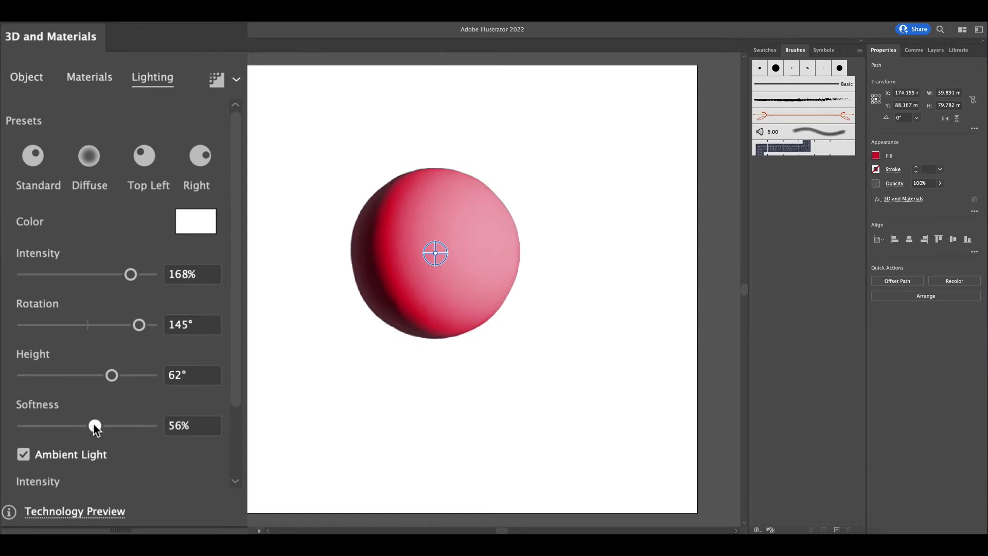
pyautogui.click(27, 460)
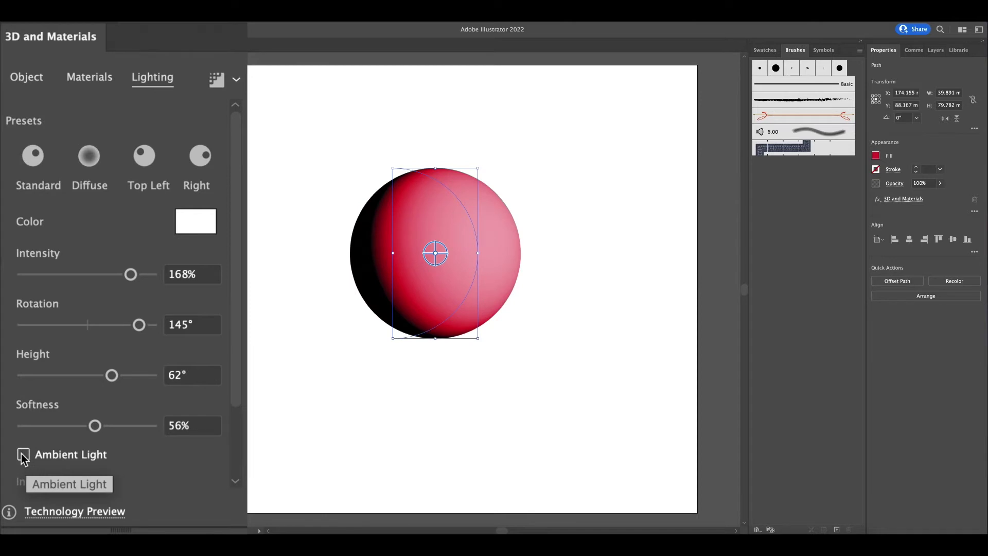
pyautogui.click(24, 455)
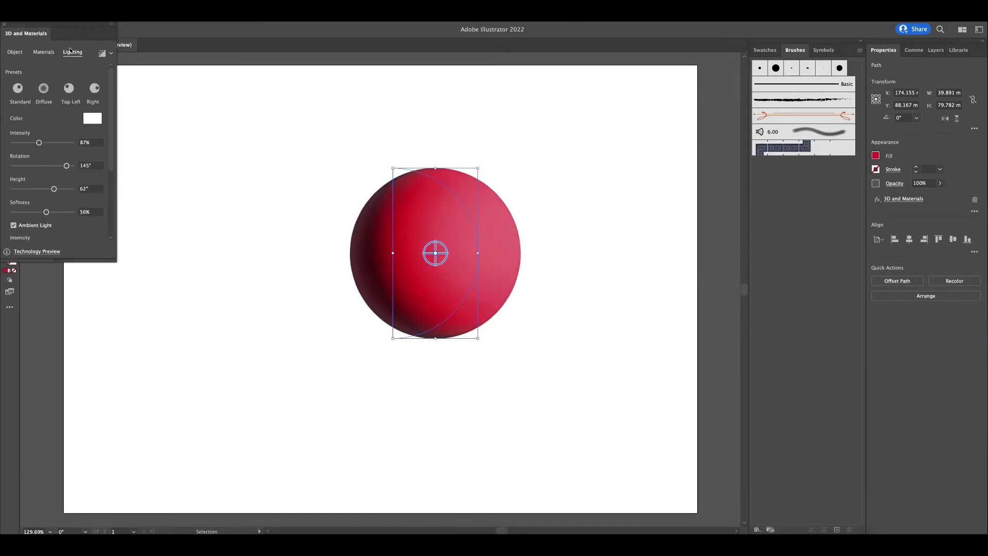
# Apply the Spotted Con... material to the sphere and render it with Ray Tracing
pyautogui.click(74, 51)
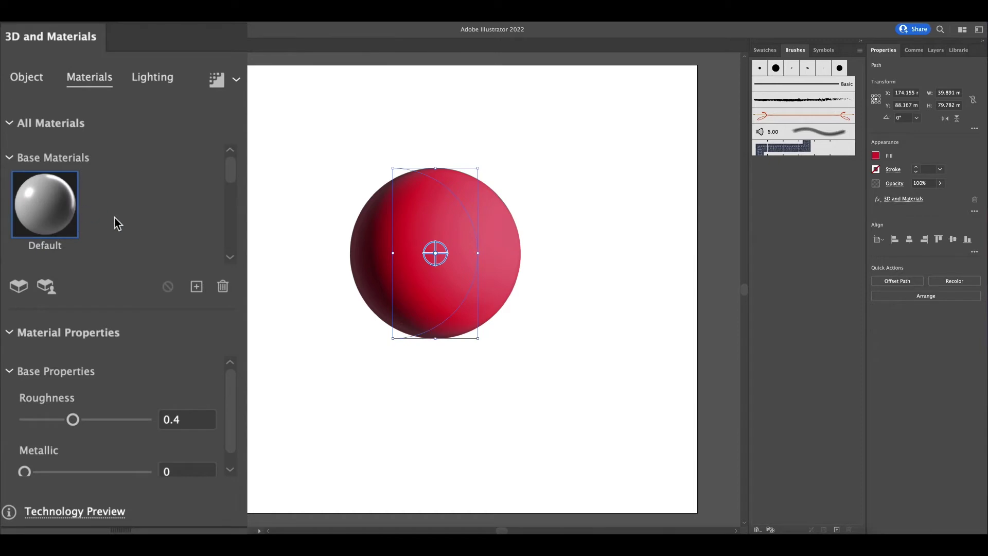
pyautogui.scroll(-5, 115, 222)
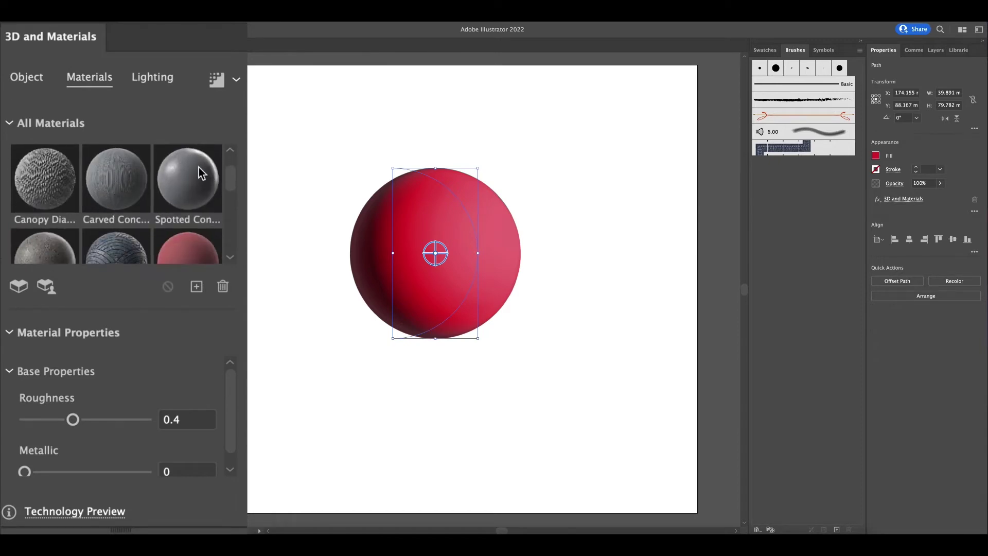
pyautogui.click(183, 191)
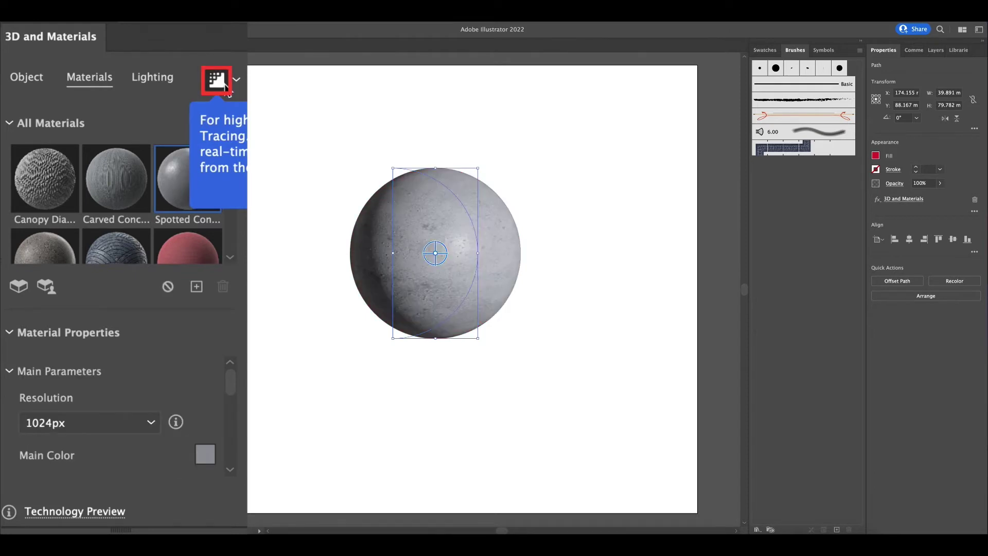
pyautogui.click(216, 85)
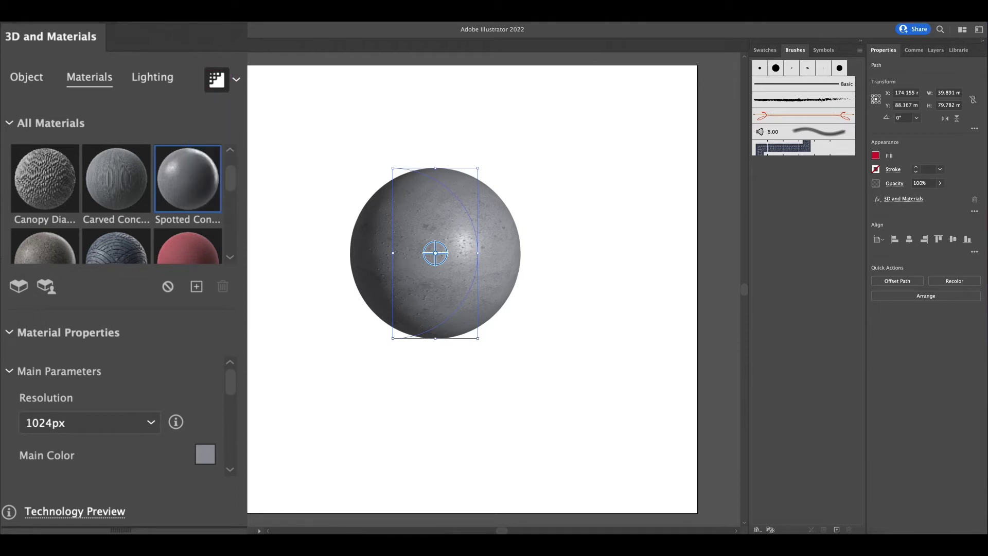
# Try the Fine Leather and Natural Cowhide Leather materials on the sphere
pyautogui.scroll(-2, 168, 225)
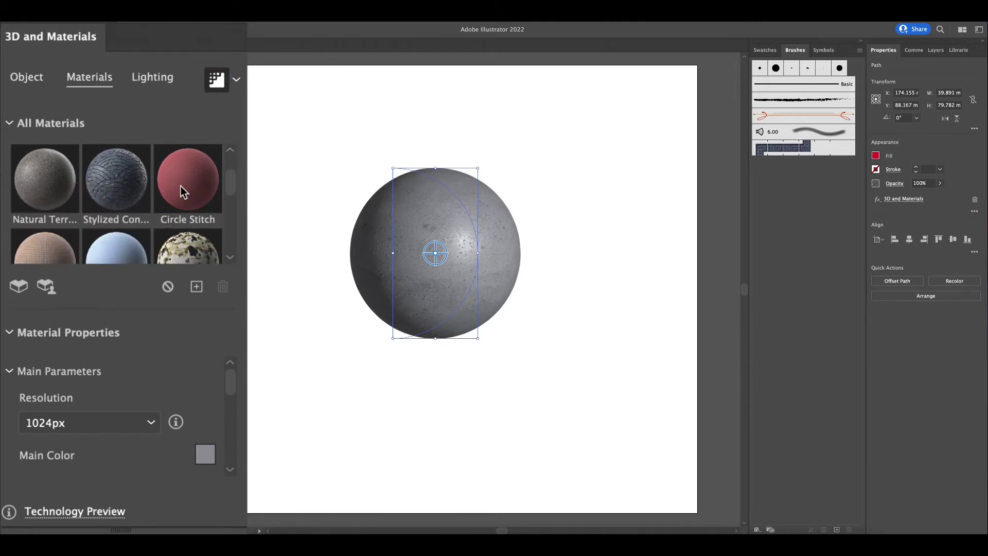
pyautogui.scroll(-2, 175, 190)
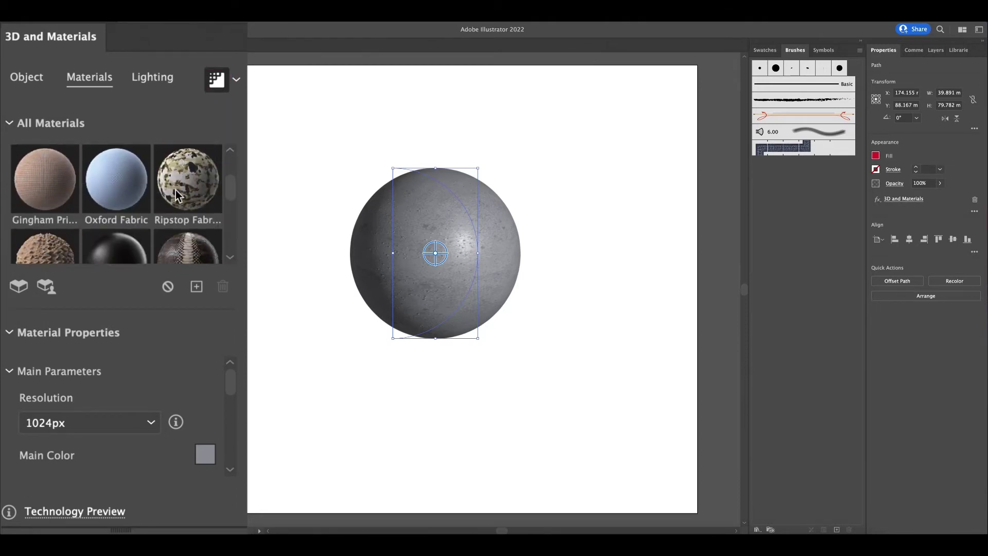
pyautogui.scroll(-2, 175, 194)
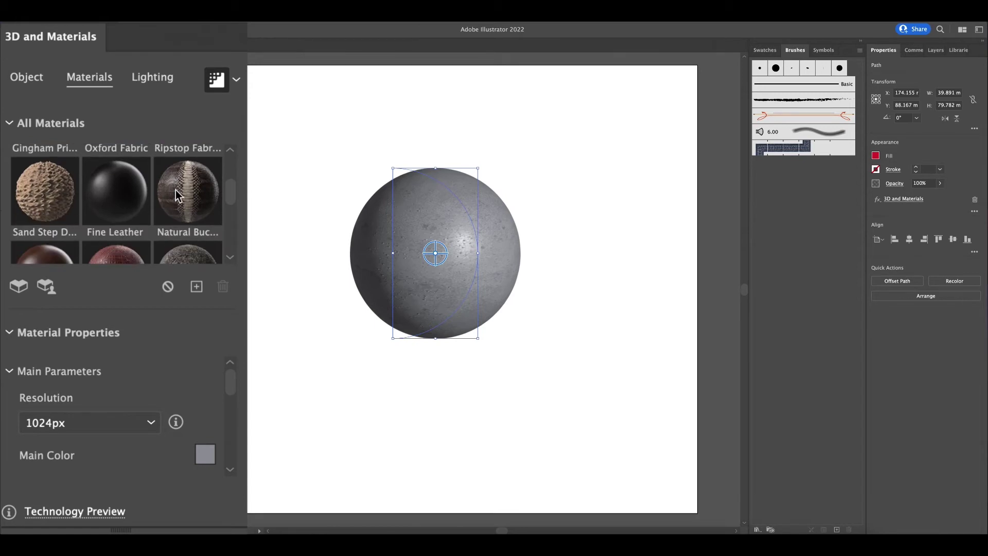
pyautogui.click(134, 192)
pyautogui.scroll(-2, 134, 191)
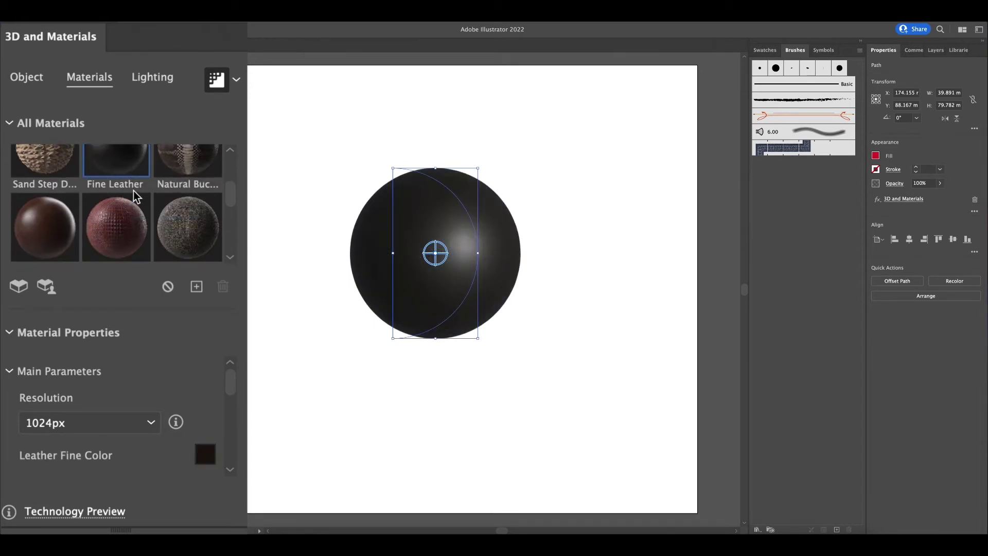
pyautogui.click(50, 225)
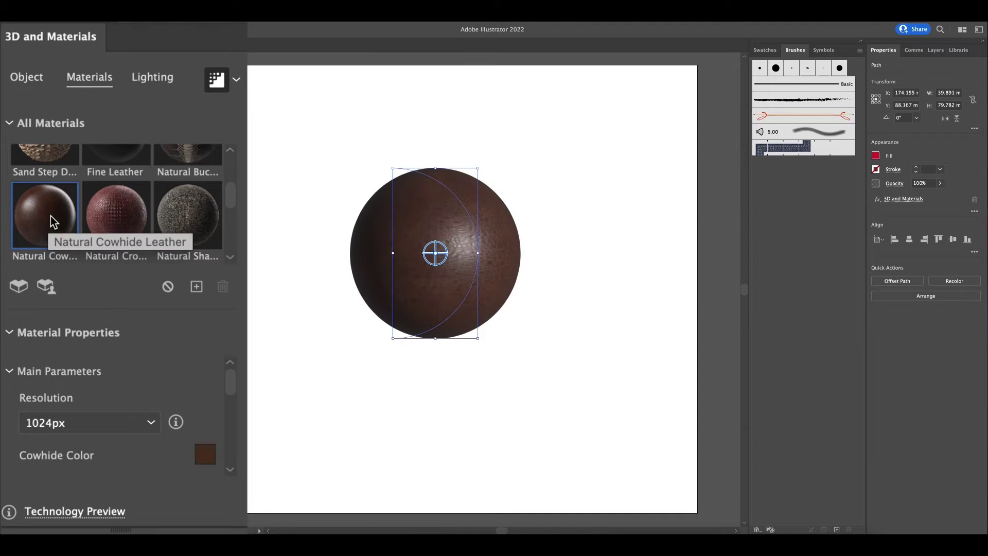
# Try the Wax Paint material on the sphere
pyautogui.scroll(-4, 124, 222)
pyautogui.scroll(-5, 124, 221)
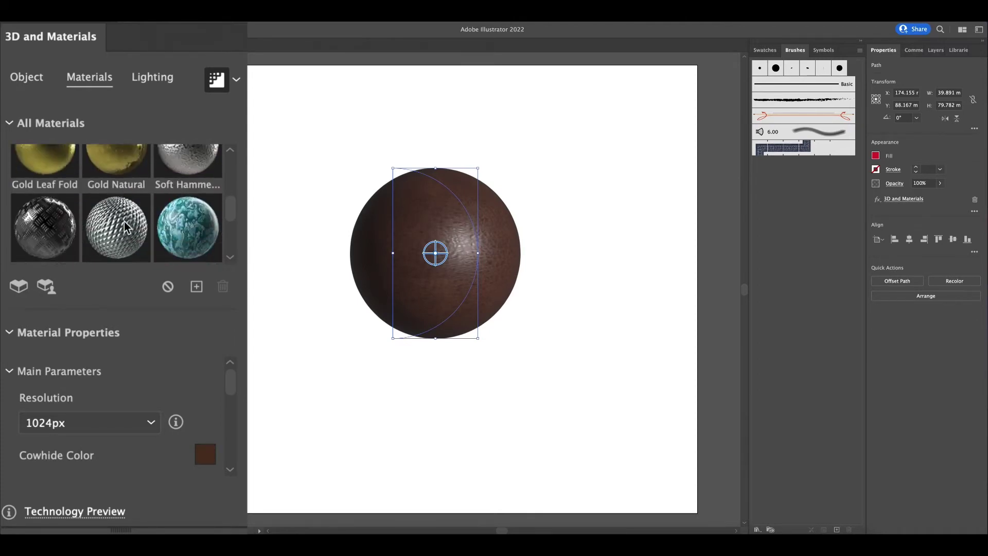
pyautogui.scroll(-2, 125, 225)
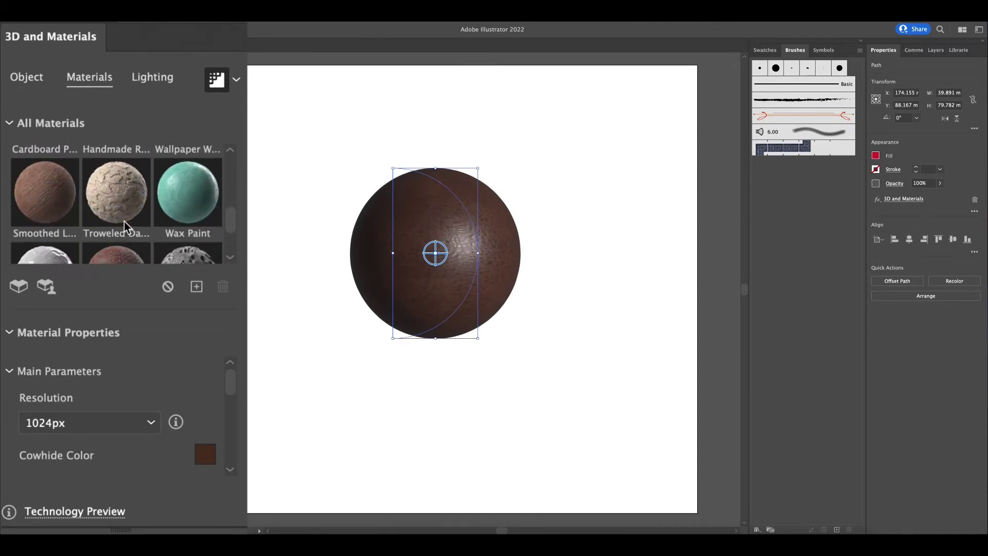
pyautogui.click(175, 180)
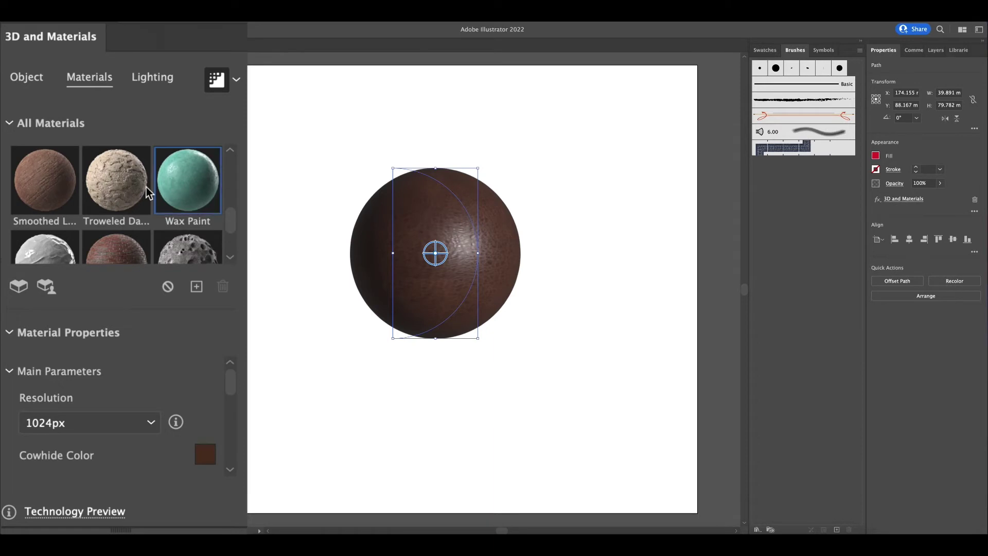
# Try the Painted Wo... and Natural Ebo... wood materials on the sphere
pyautogui.scroll(-2, 98, 203)
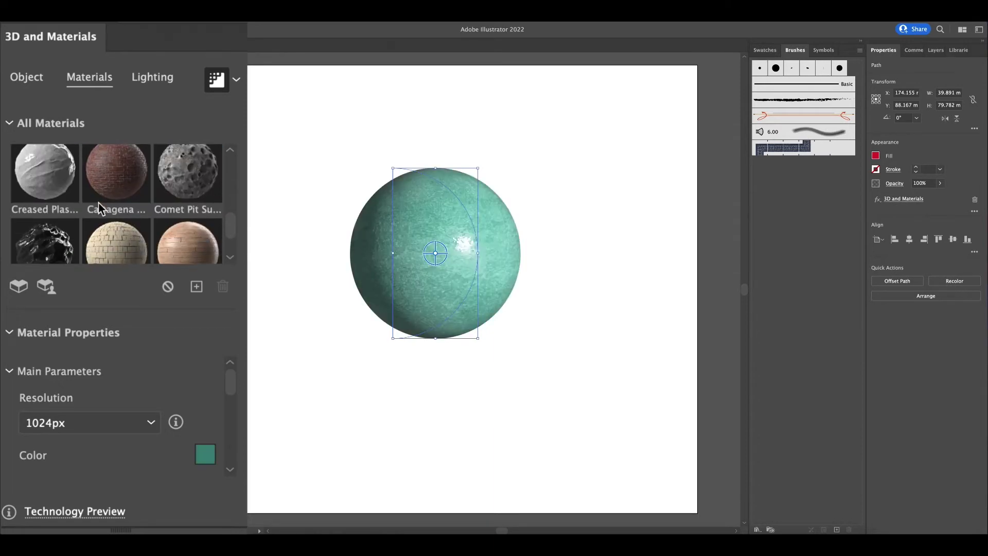
pyautogui.scroll(-1, 98, 206)
pyautogui.scroll(-10, 99, 205)
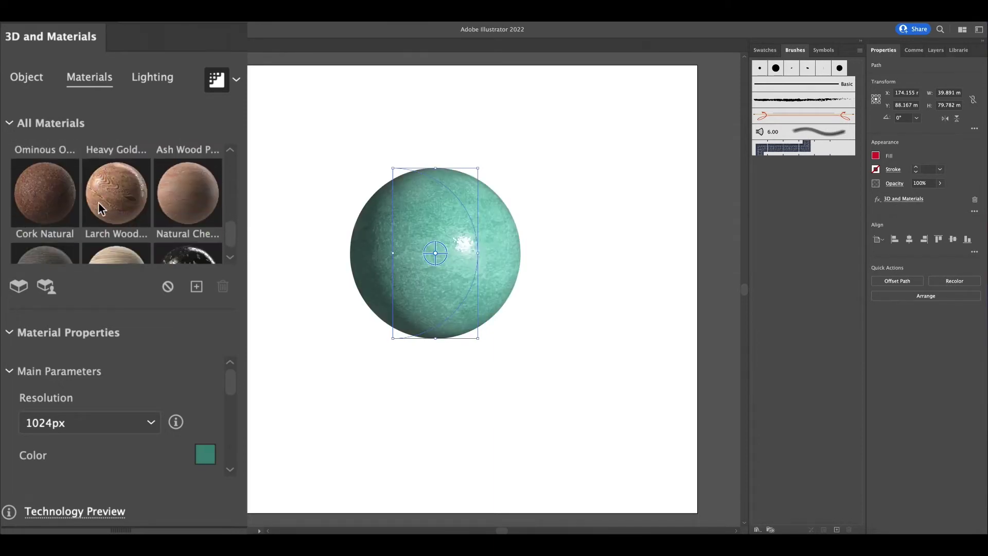
pyautogui.scroll(-2, 99, 208)
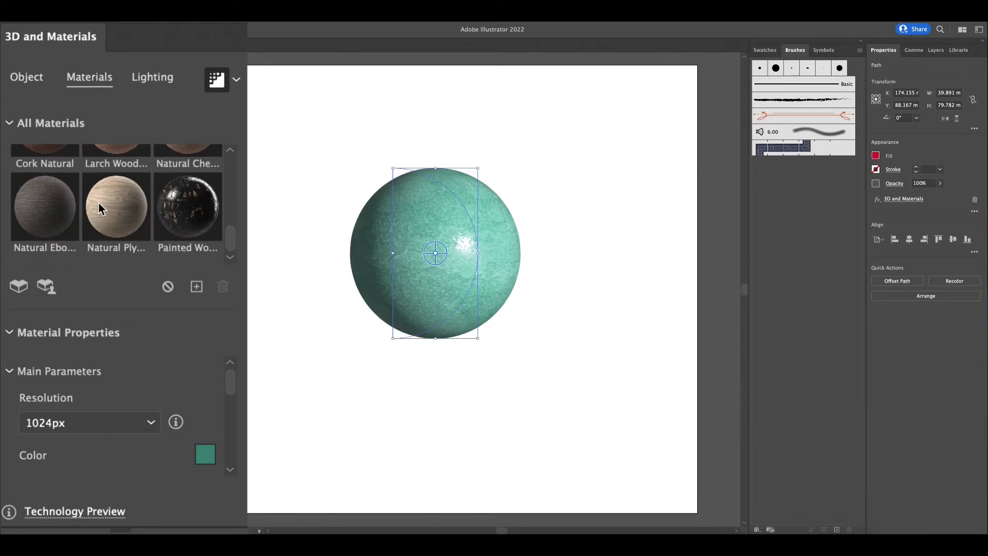
pyautogui.click(192, 192)
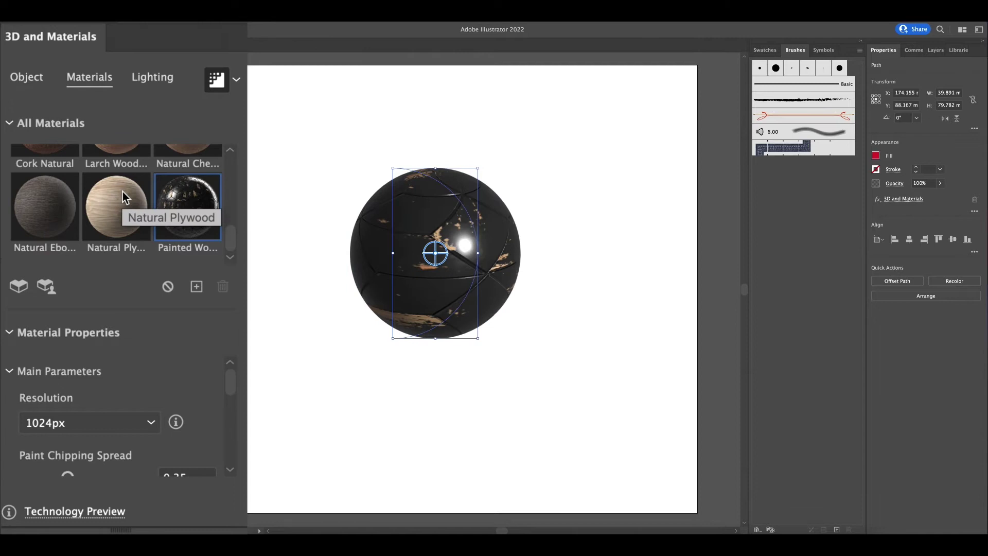
pyautogui.click(57, 207)
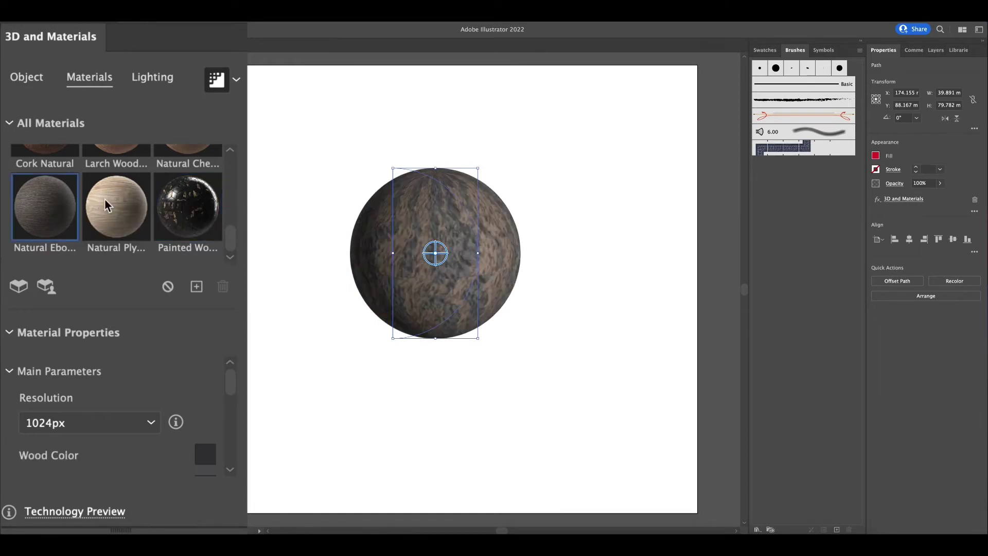
# Try the Larch Wood... material and the Cartagena ... brick material on the sphere
pyautogui.scroll(3, 105, 205)
pyautogui.click(113, 222)
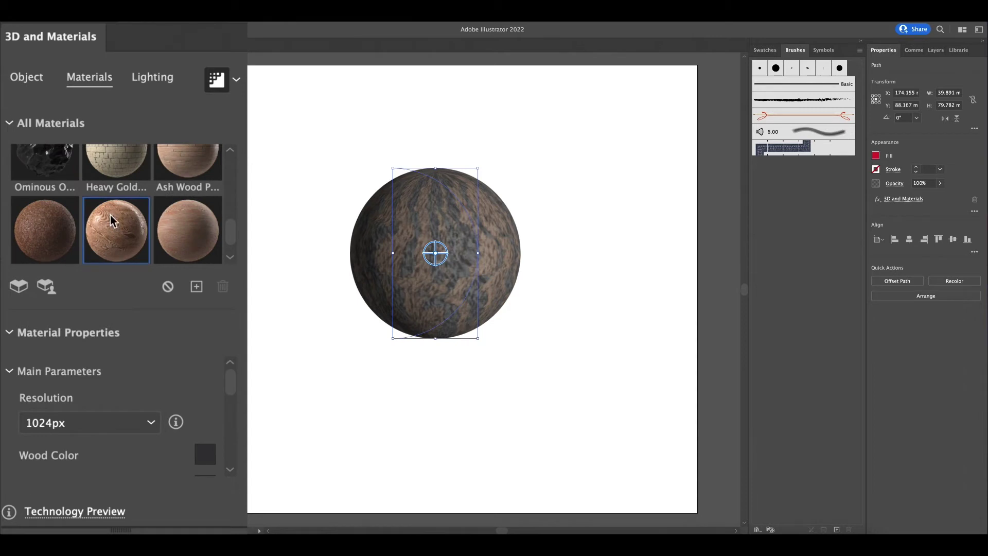
pyautogui.scroll(4, 111, 220)
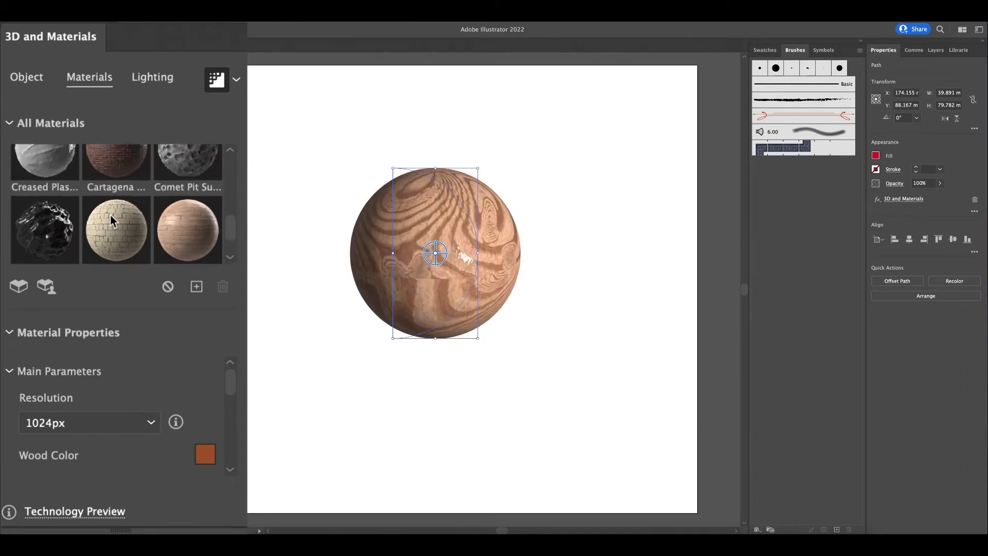
pyautogui.click(111, 214)
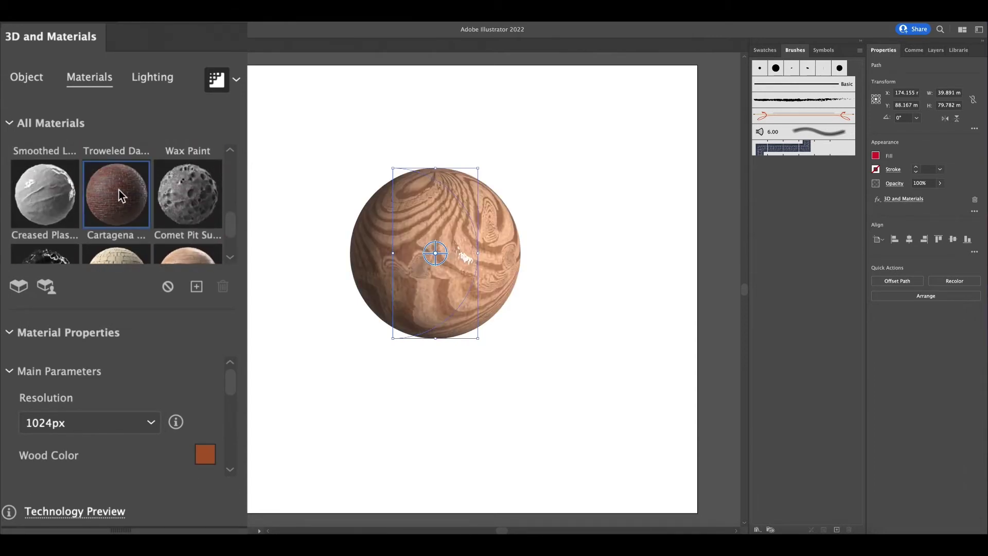
# Try the gold, Copper Foil and Calacatta Marble materials on the sphere
pyautogui.scroll(5, 119, 190)
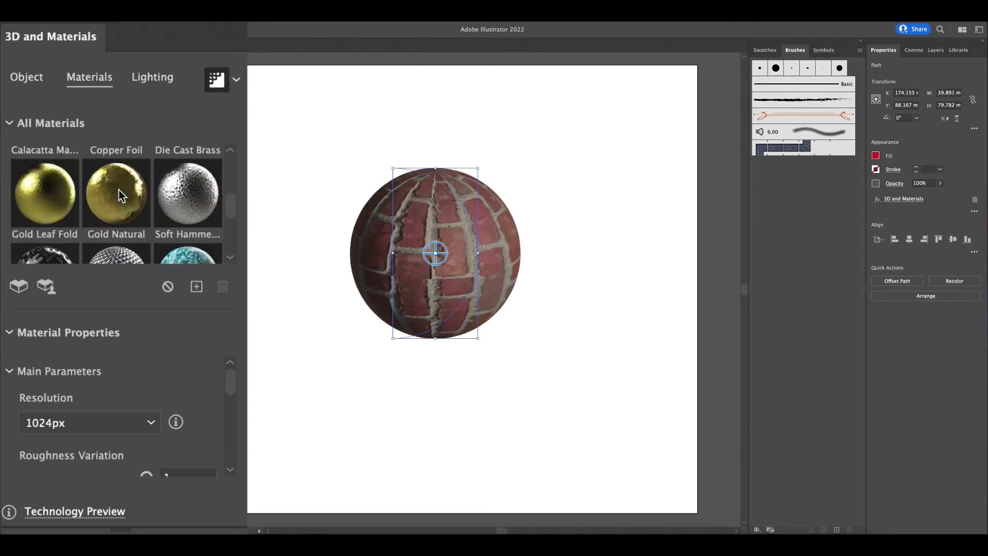
pyautogui.scroll(1, 119, 190)
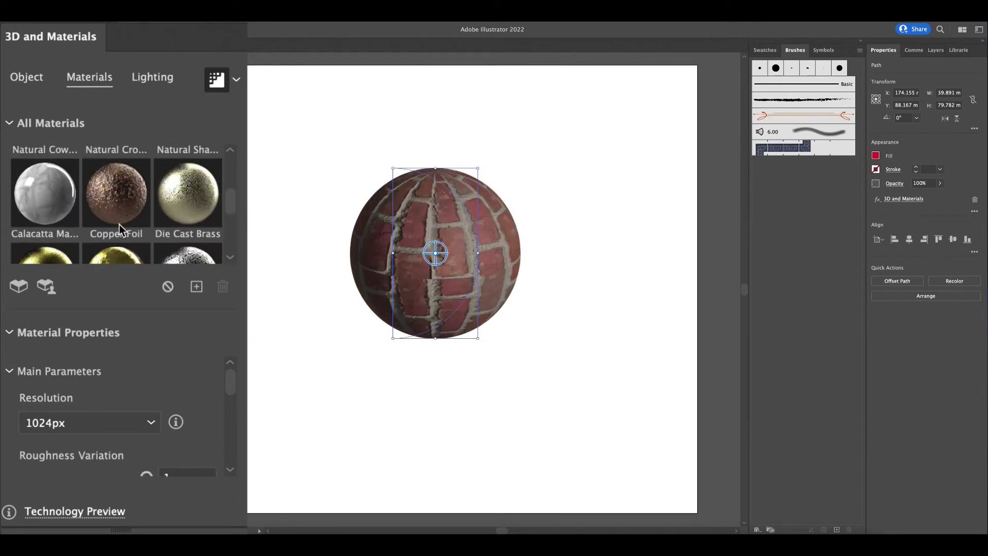
pyautogui.click(128, 193)
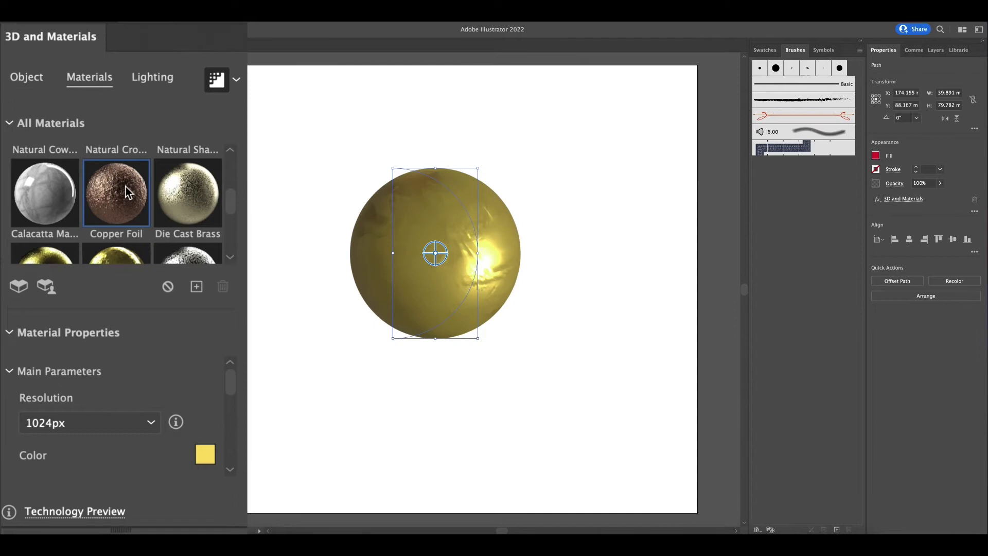
pyautogui.scroll(1, 128, 190)
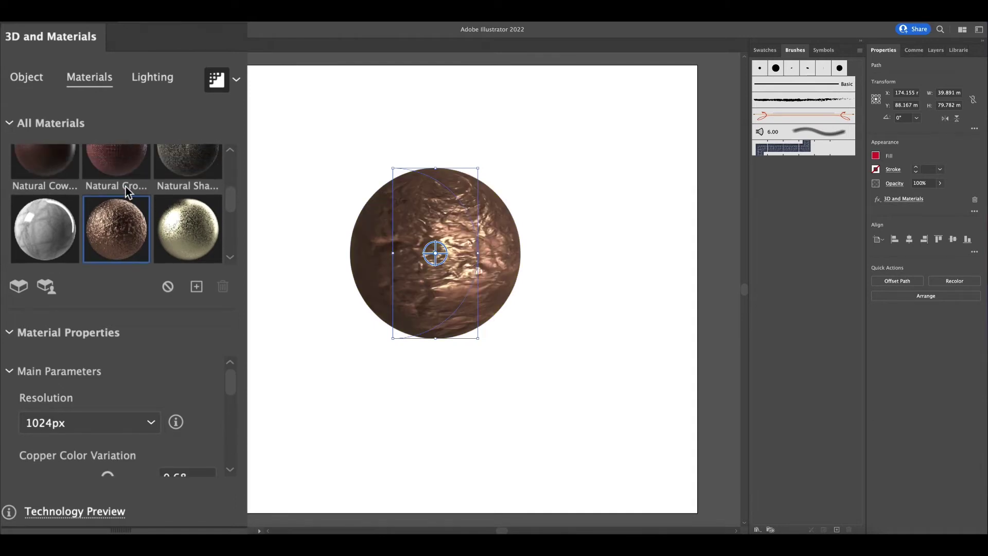
pyautogui.click(67, 219)
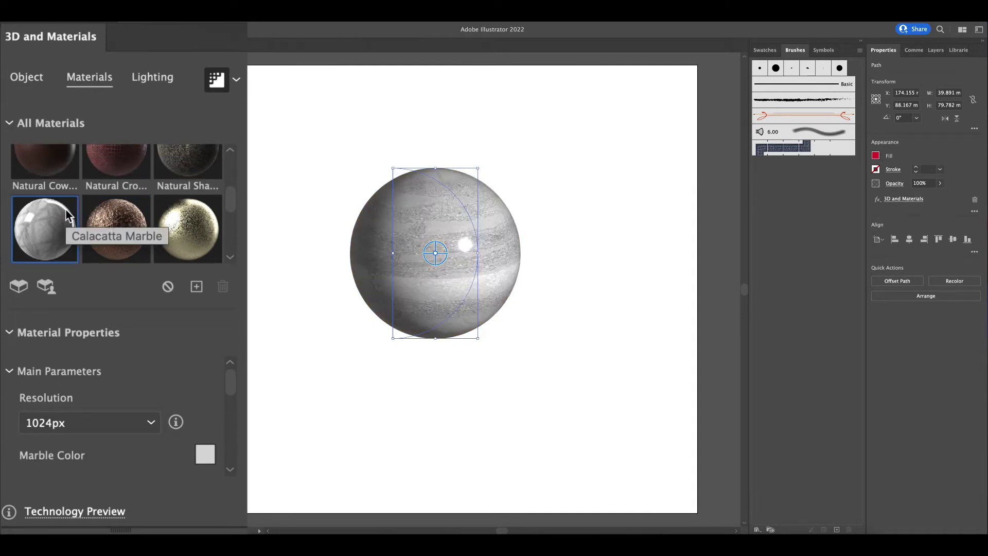
# Reapply the Default base material to the sphere
pyautogui.scroll(10, 66, 209)
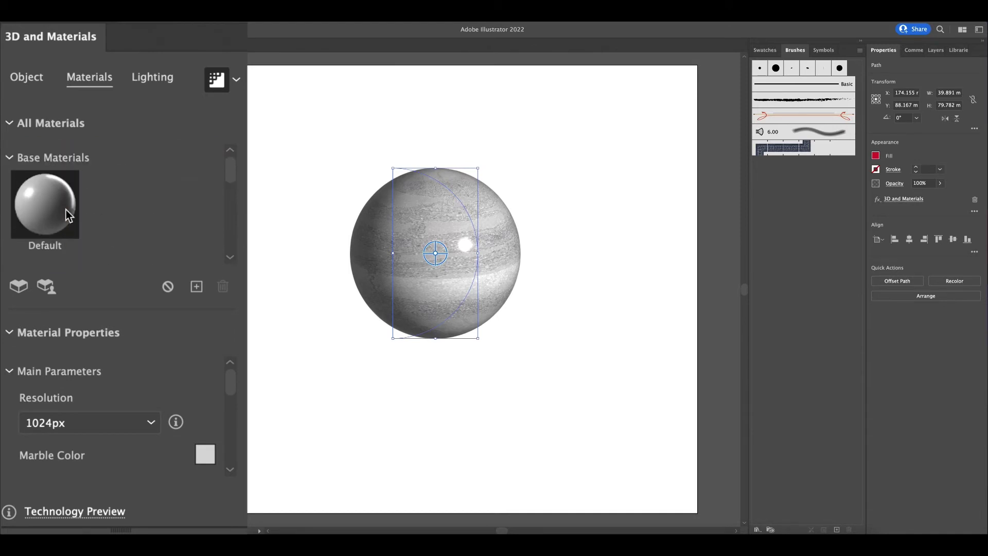
pyautogui.click(66, 209)
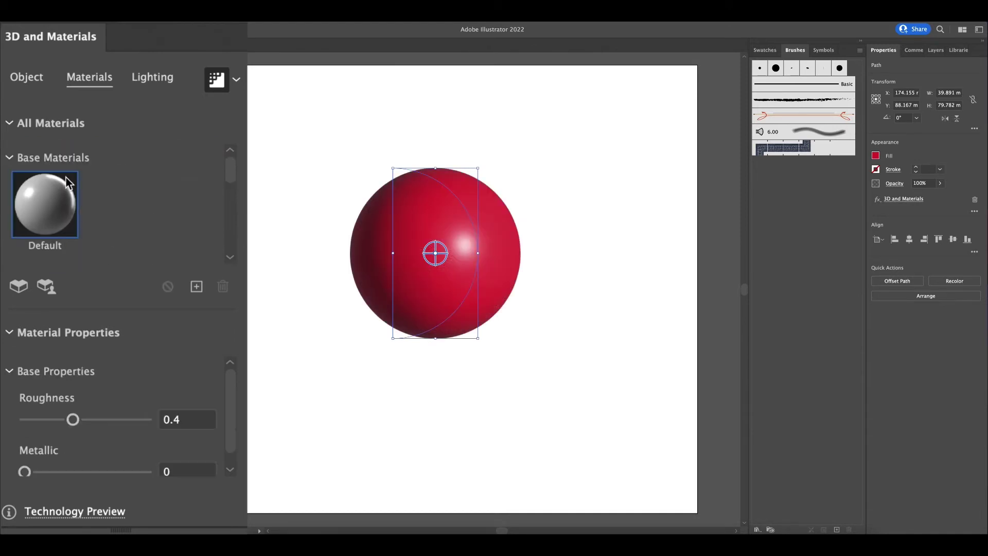
pyautogui.click(16, 130)
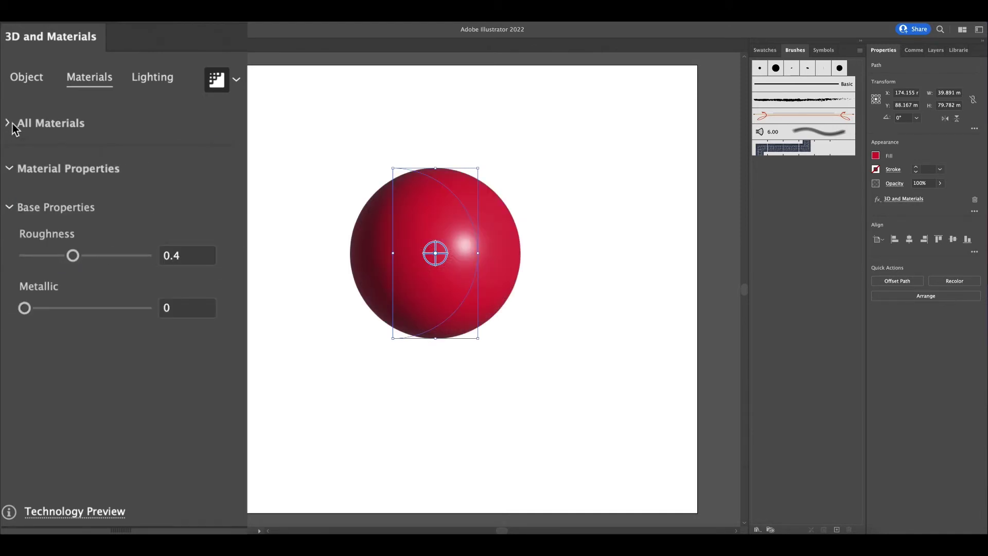
pyautogui.click(16, 130)
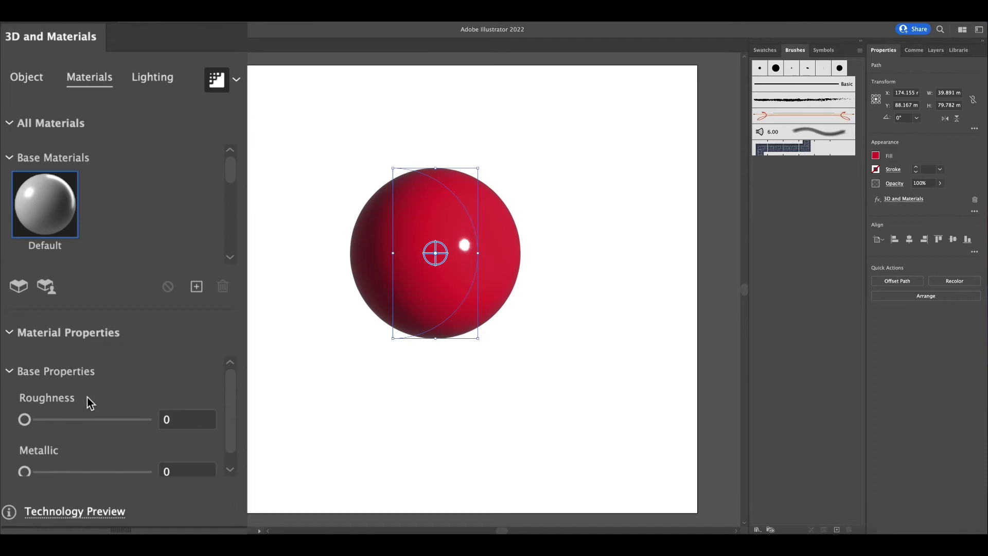
# Set the Default material's roughness to 0.32, and try a higher metallic value before returning it to 0
pyautogui.moveTo(25, 420); pyautogui.dragTo(64, 421)
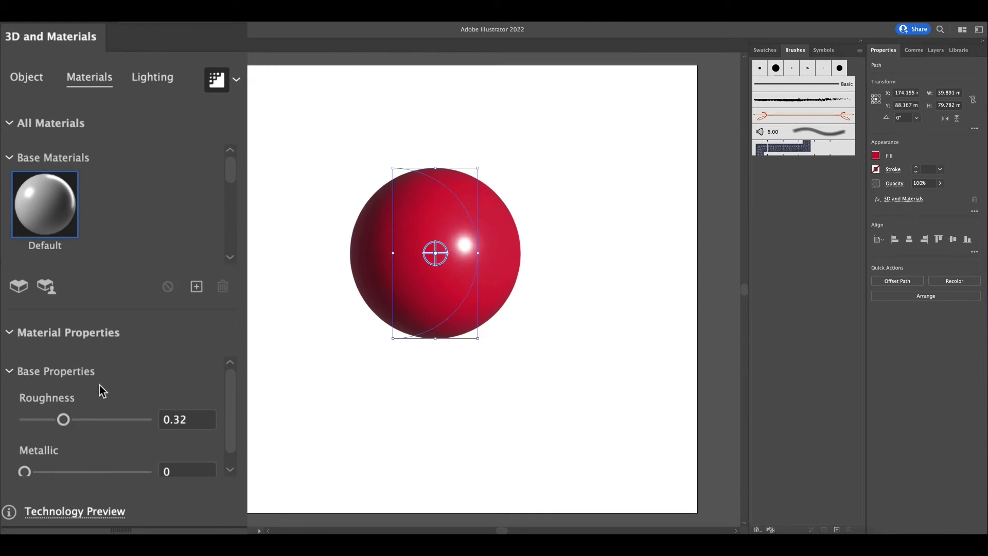
pyautogui.scroll(-1, 100, 385)
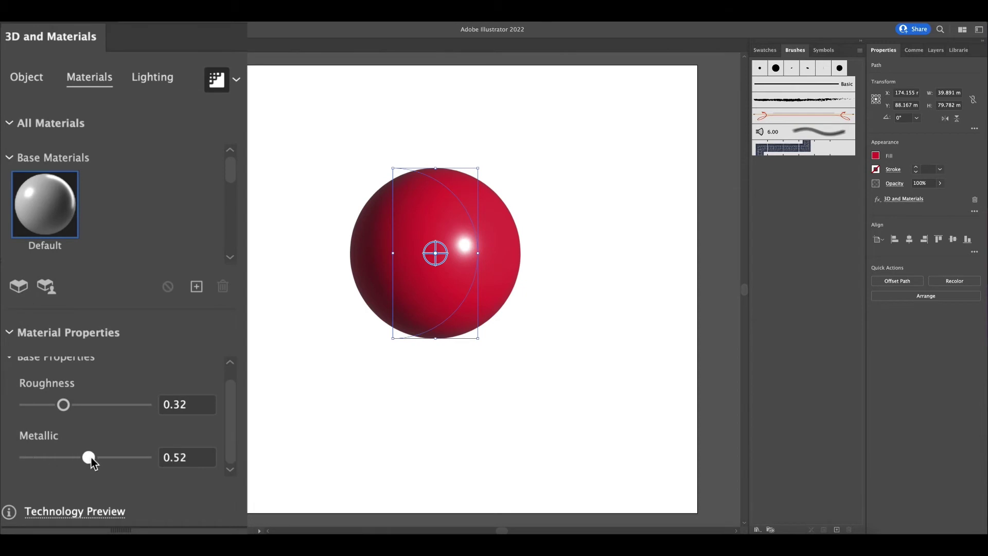
pyautogui.moveTo(91, 458); pyautogui.dragTo(1, 466)
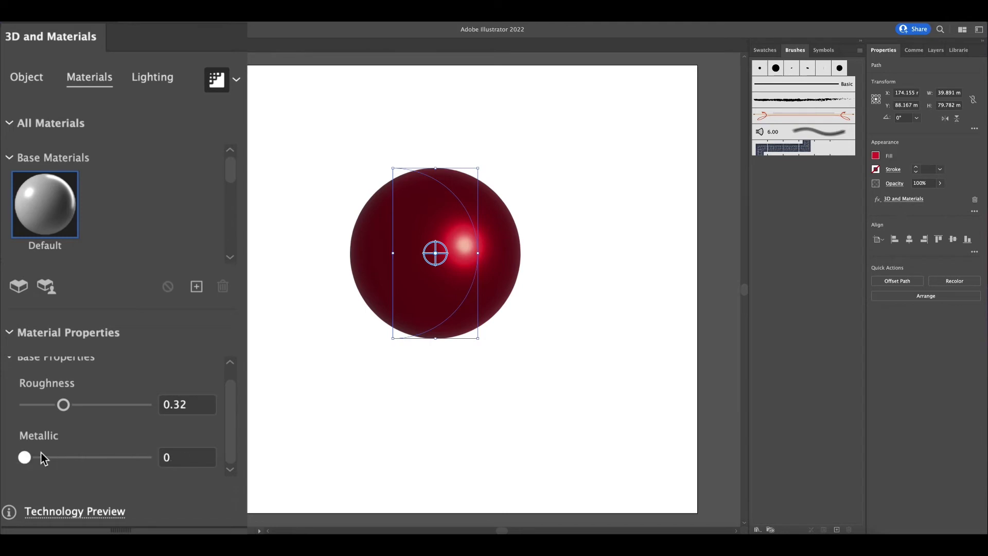
pyautogui.scroll(1, 135, 404)
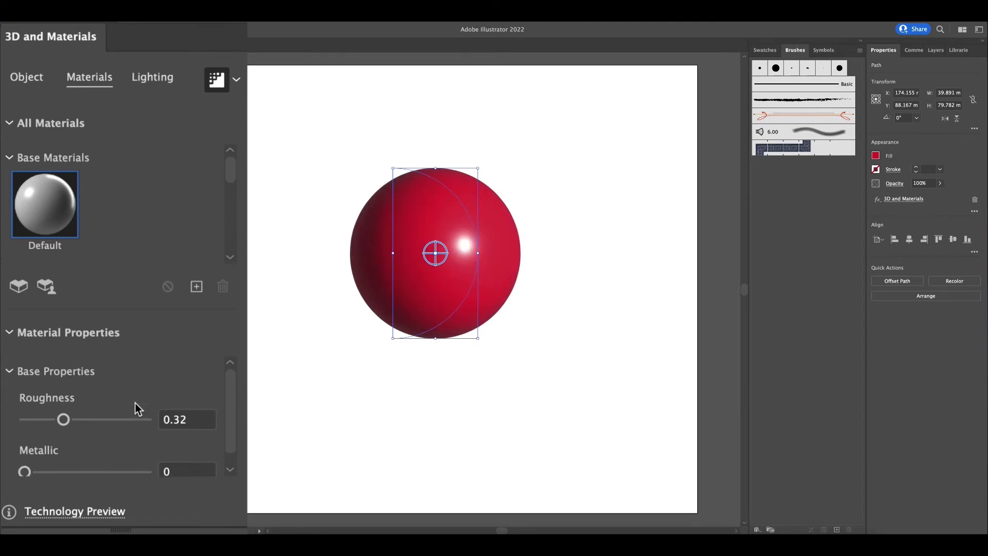
# Set the sphere's ray tracing quality to High and enable Render as vector in the render settings
pyautogui.click(238, 80)
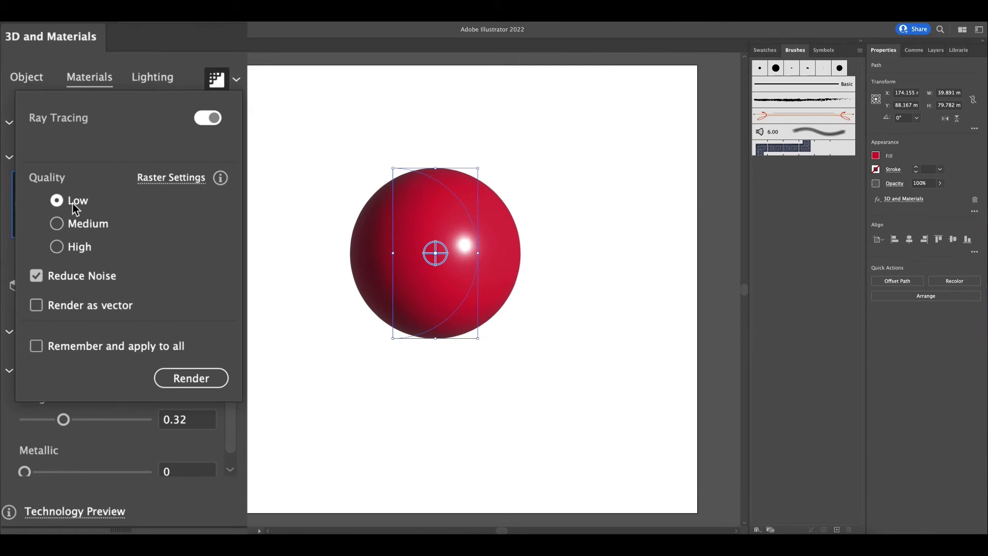
pyautogui.click(57, 224)
pyautogui.click(57, 249)
pyautogui.click(38, 303)
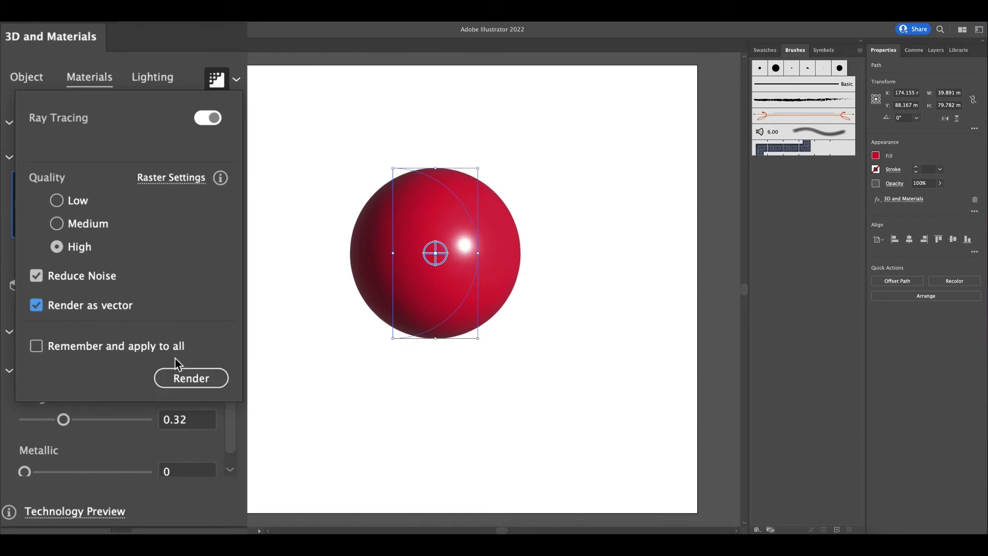
pyautogui.click(216, 79)
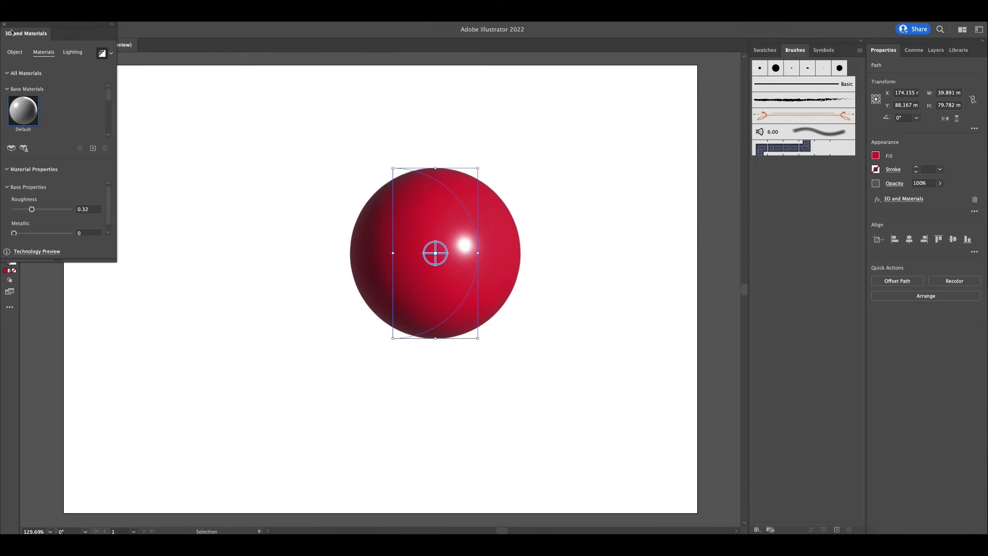
# Move the 3D and Materials panel off the artwork and duplicate the sphere into ten spheres of varied sizes across the artboard
pyautogui.moveTo(16, 24); pyautogui.dragTo(761, 163)
pyautogui.moveTo(453, 280); pyautogui.dragTo(285, 291)
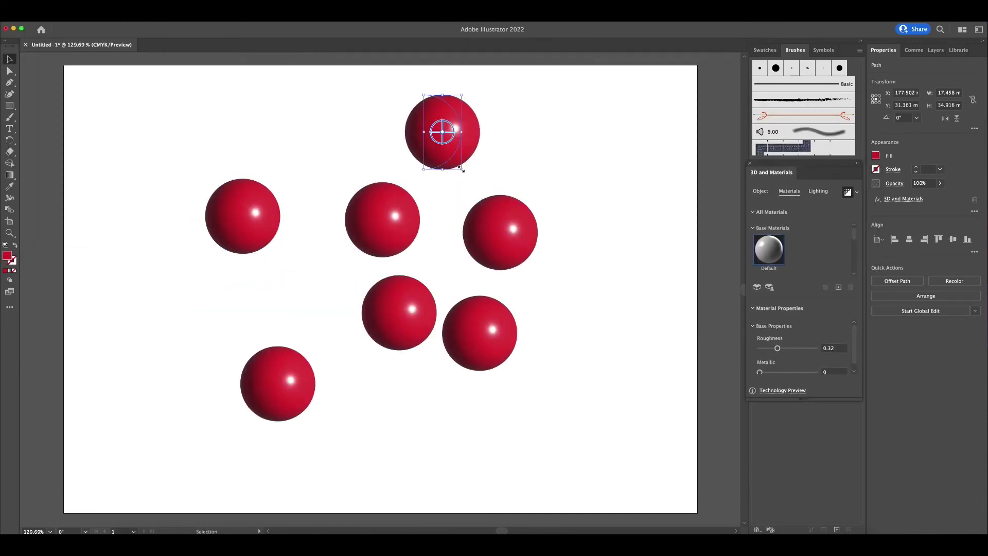
pyautogui.click(489, 357)
pyautogui.moveTo(498, 371); pyautogui.dragTo(494, 361)
pyautogui.moveTo(297, 421); pyautogui.dragTo(632, 278)
pyautogui.moveTo(632, 278); pyautogui.dragTo(600, 393)
pyautogui.moveTo(600, 394); pyautogui.dragTo(169, 317)
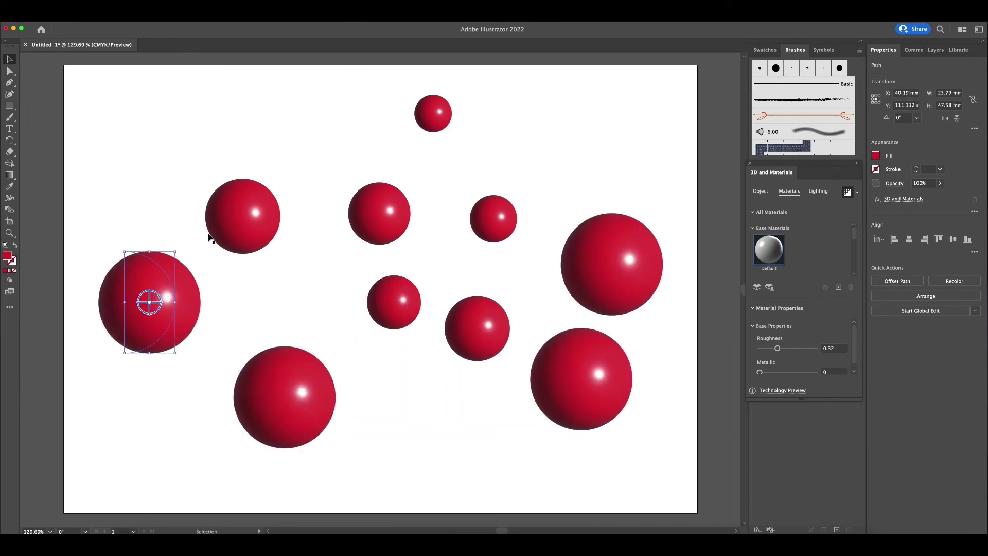
# Rearrange the spheres into a closer composition, moving the small ones toward the artboard's upper left
pyautogui.moveTo(227, 226); pyautogui.dragTo(240, 270)
pyautogui.moveTo(379, 213); pyautogui.dragTo(216, 173)
pyautogui.moveTo(434, 113); pyautogui.dragTo(304, 177)
# Recolor several of the spheres, making some orange and others orange-red to contrast with the crimson ones
pyautogui.click(876, 155)
pyautogui.click(782, 202)
pyautogui.click(323, 299)
pyautogui.click(397, 216)
pyautogui.click(216, 173)
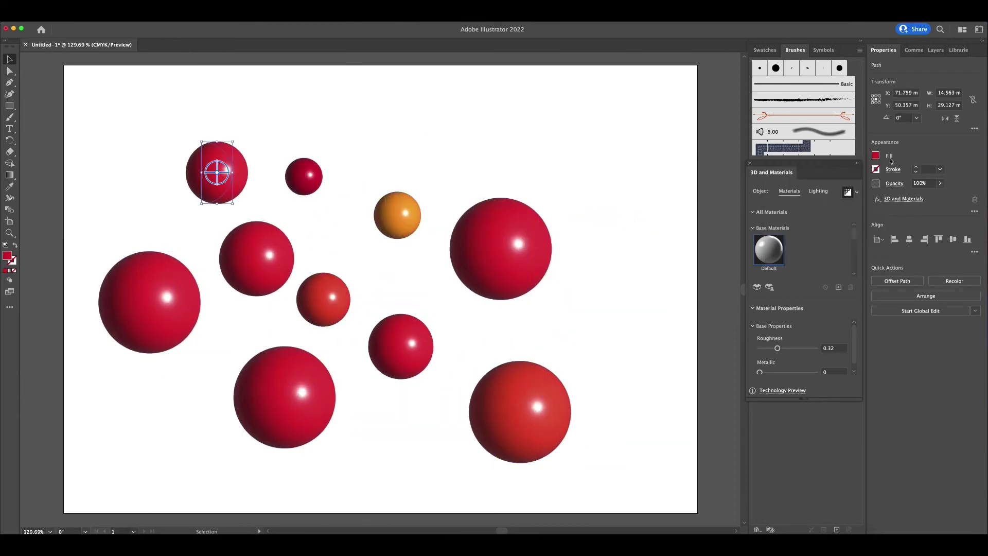
pyautogui.click(149, 302)
# Draw a 297 × 210 mm orange rectangle that covers the whole artboard
pyautogui.press('m')
pyautogui.moveTo(64, 65); pyautogui.dragTo(698, 513)
pyautogui.click(937, 51)
pyautogui.click(883, 50)
# Try a blur effect on the orange background rectangle
pyautogui.click(157, 23)
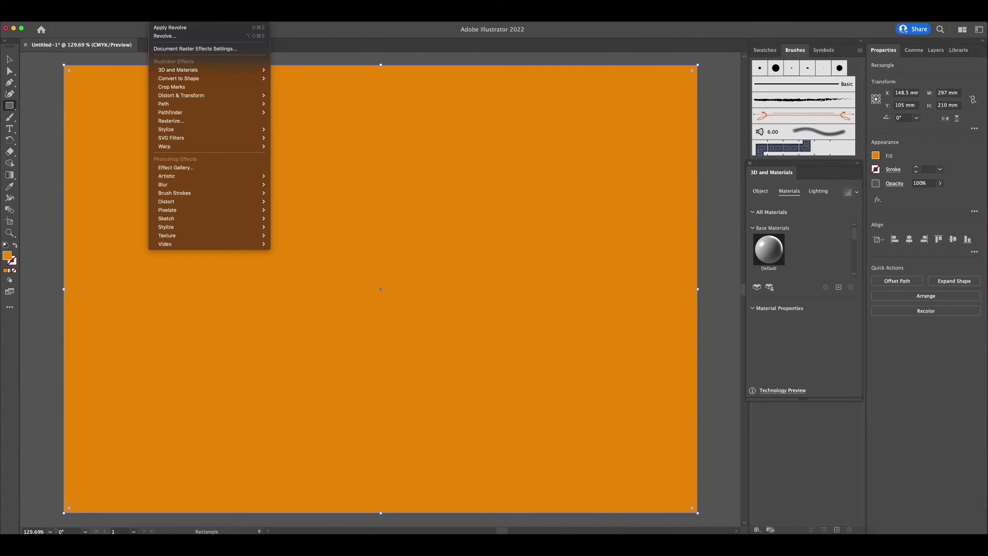
pyautogui.click(293, 193)
pyautogui.moveTo(463, 269); pyautogui.dragTo(496, 269)
pyautogui.click(536, 292)
# Try a blending mode on the background rectangle that lets the spheres show through
pyautogui.click(935, 50)
pyautogui.moveTo(936, 75)
pyautogui.mouseDown()
pyautogui.moveTo(937, 177)
pyautogui.moveTo(936, 73)
pyautogui.mouseUp()
pyautogui.click(881, 50)
pyautogui.click(894, 183)
pyautogui.click(817, 201)
pyautogui.click(816, 240)
pyautogui.click(935, 50)
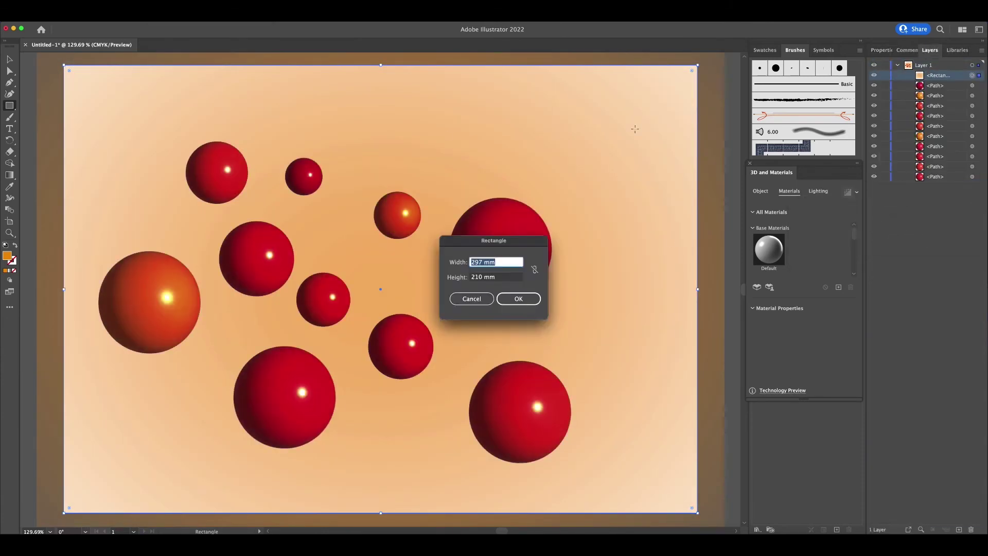
pyautogui.click(472, 298)
# Try the Hue blending mode on the background rectangle, and replace it with a mode that preserves the spheres' reds and oranges
pyautogui.click(894, 183)
pyautogui.click(829, 202)
pyautogui.click(815, 351)
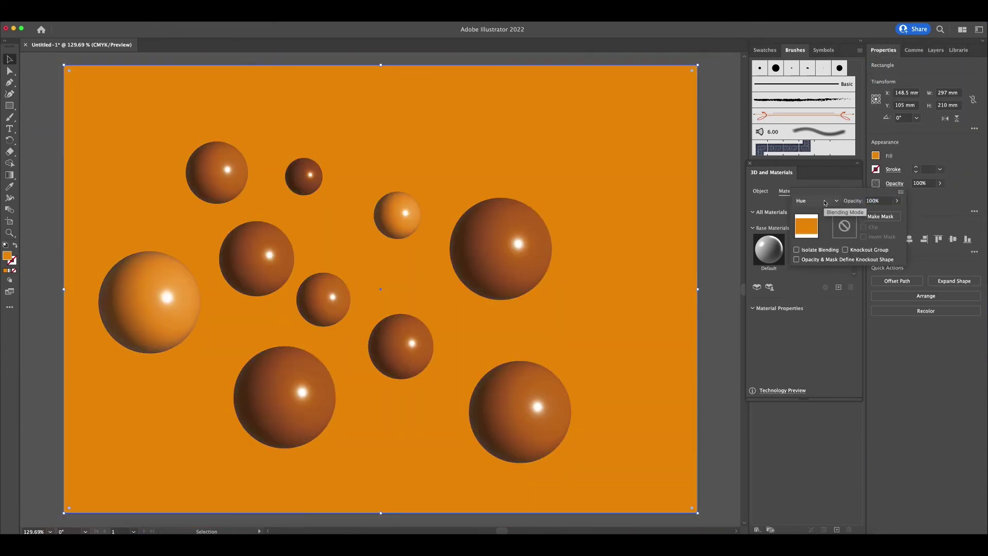
pyautogui.click(824, 201)
pyautogui.click(817, 361)
pyautogui.click(721, 242)
# Try other fill swatches on the background rectangle before returning it to orange
pyautogui.click(371, 360)
pyautogui.click(876, 155)
pyautogui.click(809, 198)
pyautogui.click(859, 191)
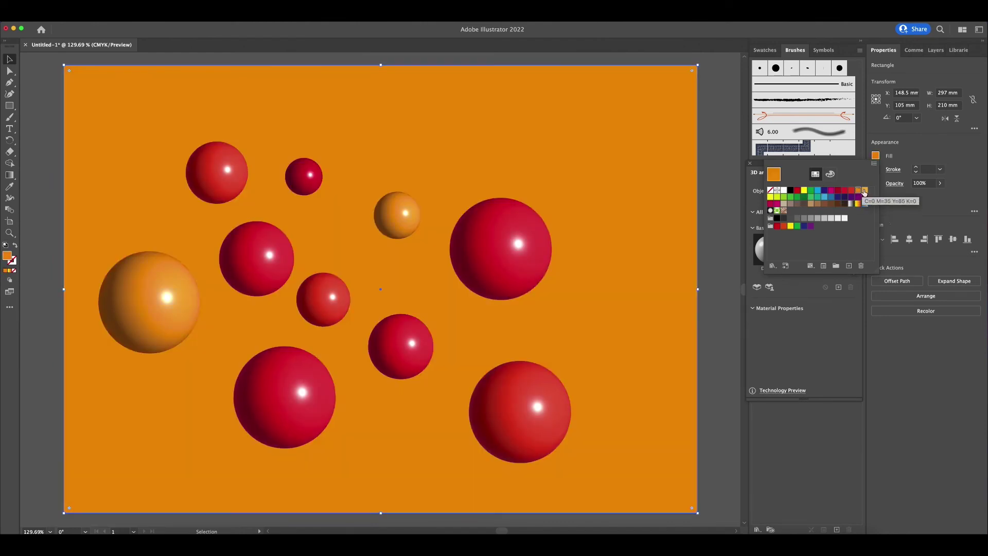
pyautogui.click(827, 198)
pyautogui.click(858, 191)
pyautogui.click(940, 184)
pyautogui.click(961, 184)
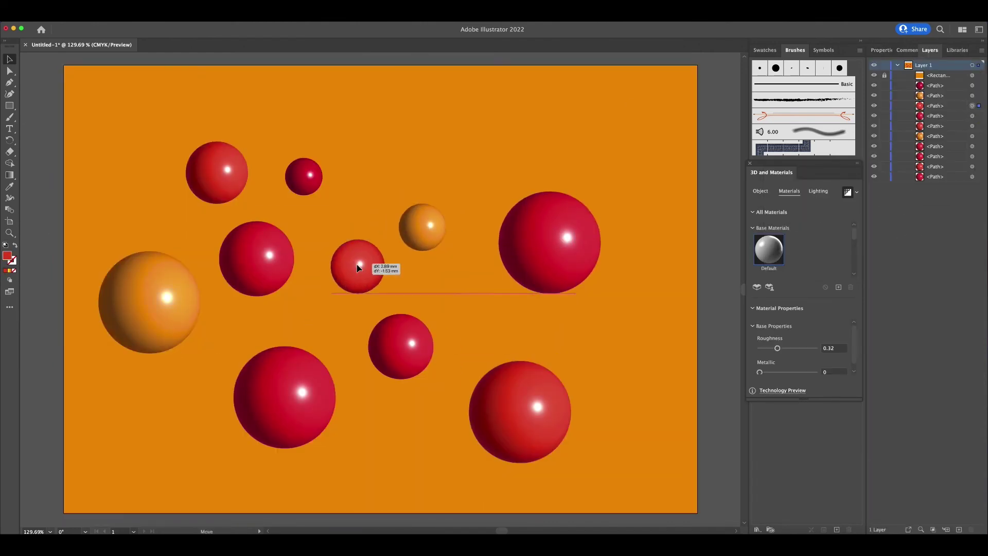
# Move and duplicate the red and orange spheres across the artboard to build a dense, overlapping cluster of varied sizes
pyautogui.moveTo(536, 190); pyautogui.dragTo(392, 186)
pyautogui.moveTo(304, 176); pyautogui.dragTo(361, 179)
pyautogui.moveTo(285, 397); pyautogui.dragTo(435, 317)
pyautogui.moveTo(149, 302); pyautogui.dragTo(235, 439)
pyautogui.moveTo(229, 166); pyautogui.dragTo(225, 361)
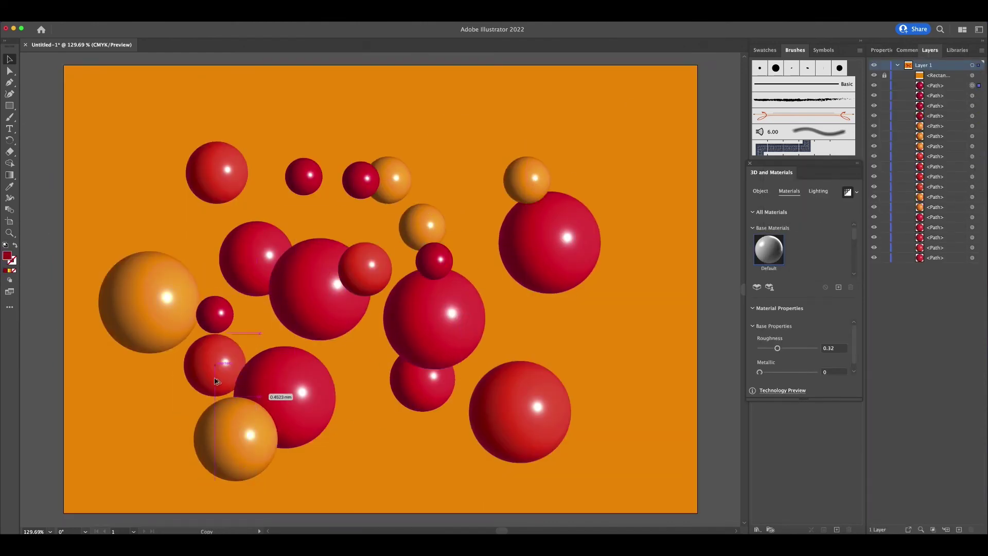
pyautogui.moveTo(450, 270); pyautogui.dragTo(293, 236)
pyautogui.moveTo(260, 152); pyautogui.dragTo(417, 219)
pyautogui.moveTo(423, 227); pyautogui.dragTo(419, 422)
pyautogui.moveTo(419, 422); pyautogui.dragTo(642, 196)
pyautogui.moveTo(575, 226); pyautogui.dragTo(455, 124)
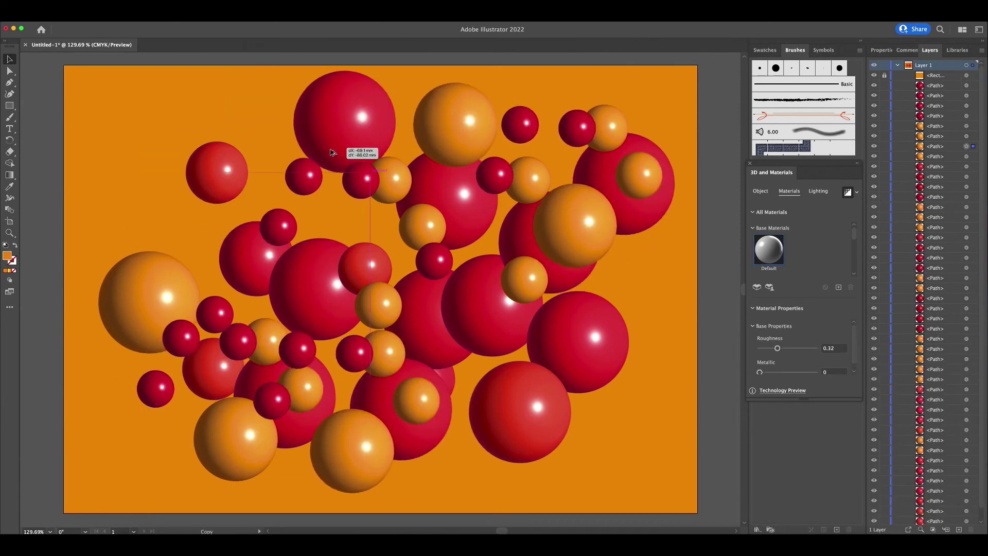
pyautogui.moveTo(331, 153); pyautogui.dragTo(151, 254)
# Fill the background rectangle with a radial gradient running from a yellow center through orange to red edges
pyautogui.click(689, 83)
pyautogui.click(875, 156)
pyautogui.click(844, 190)
pyautogui.click(802, 200)
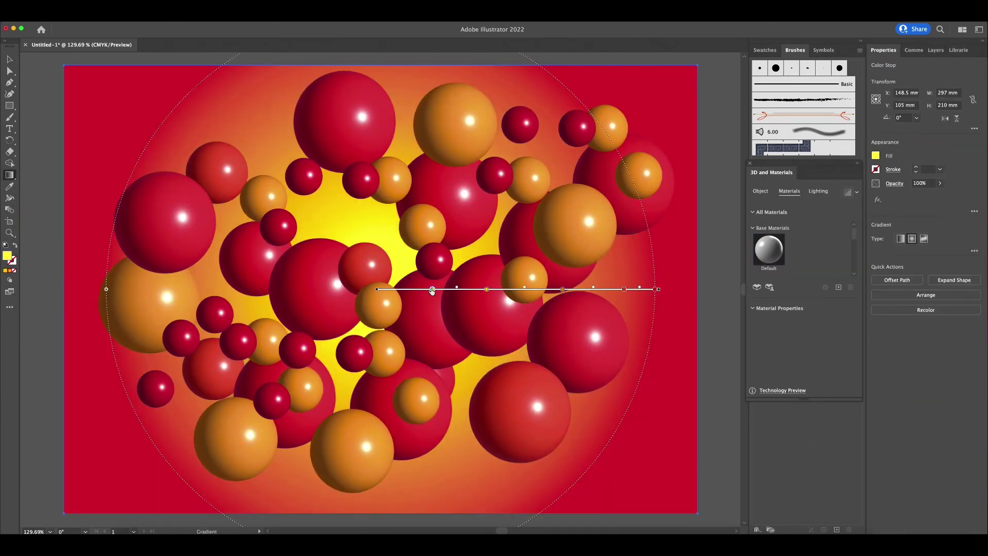
# Shift the intermediate color stops of the background's radial gradient toward its center
pyautogui.moveTo(433, 289); pyautogui.dragTo(390, 289)
pyautogui.moveTo(486, 289); pyautogui.dragTo(423, 289)
pyautogui.moveTo(562, 289); pyautogui.dragTo(489, 289)
pyautogui.moveTo(624, 289); pyautogui.dragTo(608, 290)
# Darken the gradient's outermost red stop by adding black to its color
pyautogui.doubleClick(654, 289)
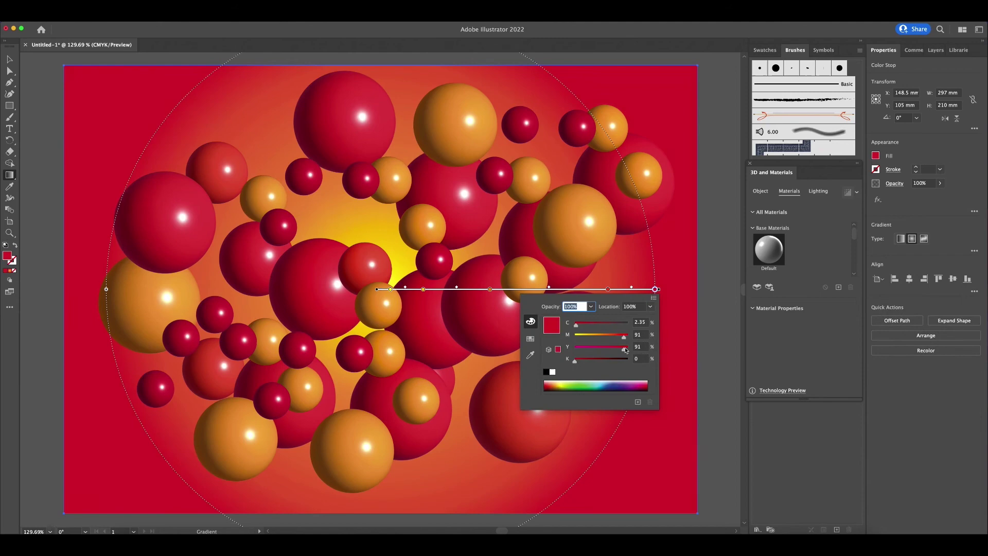
pyautogui.moveTo(576, 361)
pyautogui.mouseDown()
pyautogui.moveTo(620, 361)
pyautogui.moveTo(594, 361)
pyautogui.mouseUp()
pyautogui.hscroll(5, 578, 297)
pyautogui.press('v')
pyautogui.press('super+minus')
pyautogui.press('super+minus')
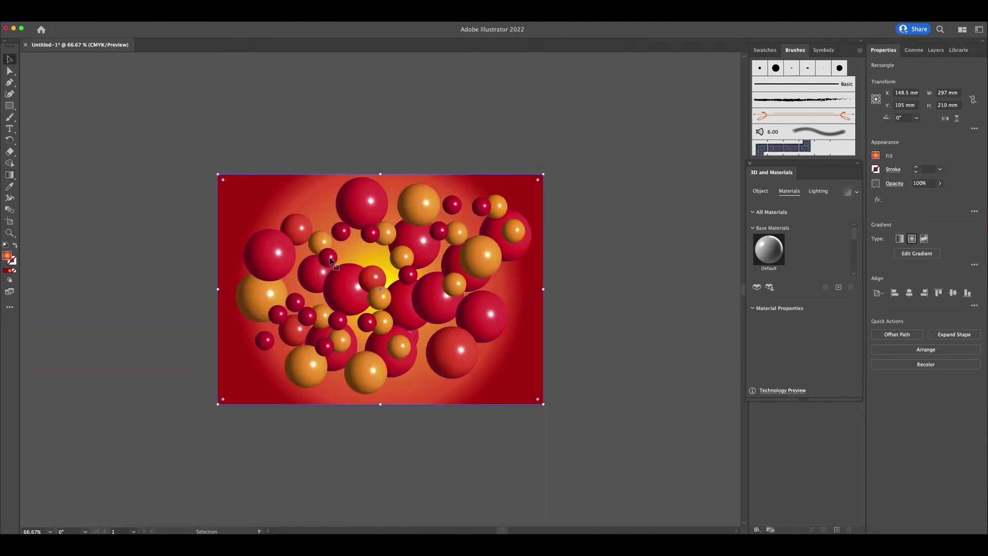
# Put the background rectangle beneath all spheres in the layer and reposition the spheres around the cluster's middle and lower part
pyautogui.click(936, 50)
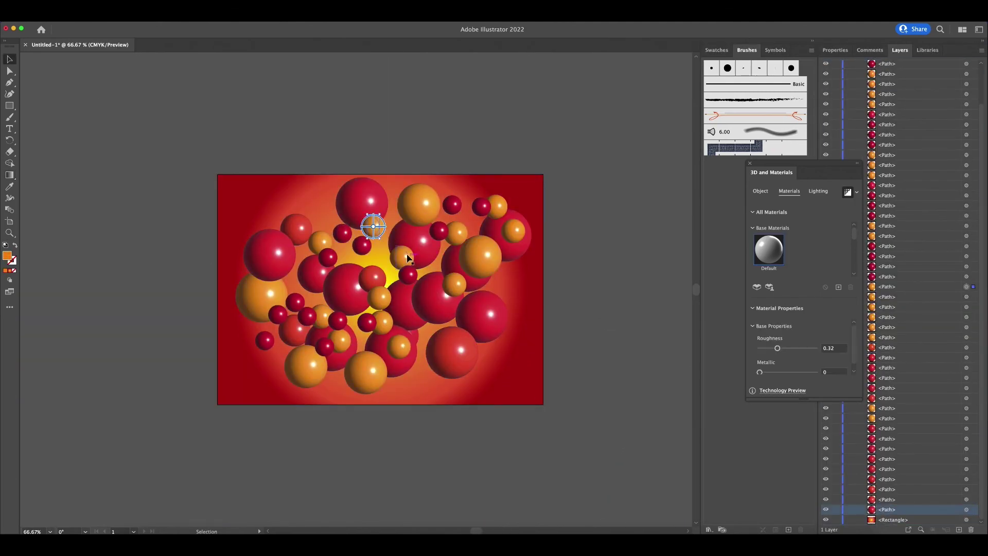
pyautogui.moveTo(407, 258); pyautogui.dragTo(402, 261)
pyautogui.moveTo(372, 278); pyautogui.dragTo(358, 272)
pyautogui.moveTo(338, 320); pyautogui.dragTo(349, 313)
pyautogui.moveTo(392, 360); pyautogui.dragTo(384, 370)
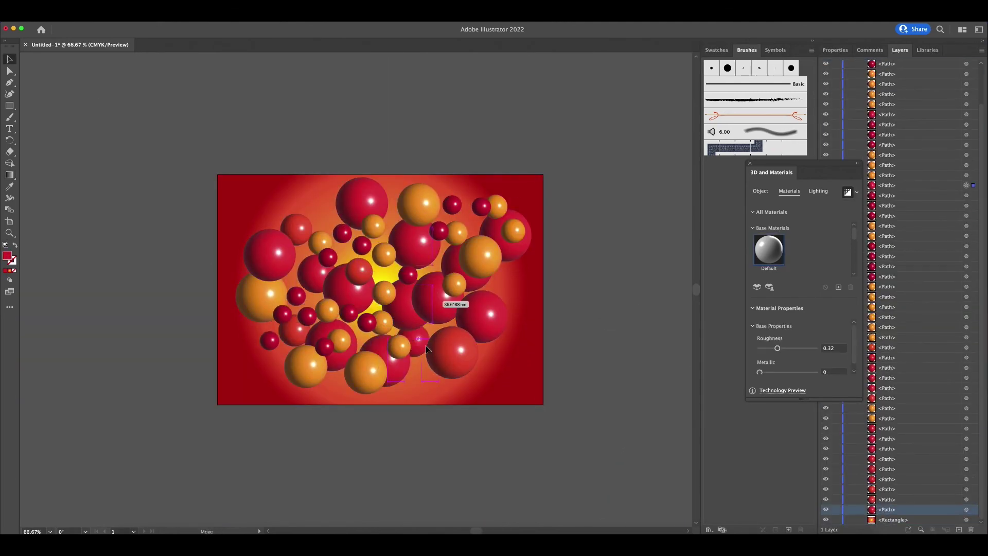
# Pull the larger outer spheres inward to tighten the cluster and cover more of the bright center
pyautogui.moveTo(450, 266); pyautogui.dragTo(465, 278)
pyautogui.moveTo(481, 256); pyautogui.dragTo(505, 305)
pyautogui.moveTo(418, 204); pyautogui.dragTo(411, 226)
pyautogui.moveTo(361, 203); pyautogui.dragTo(377, 257)
pyautogui.moveTo(507, 249); pyautogui.dragTo(491, 249)
pyautogui.moveTo(269, 255); pyautogui.dragTo(282, 274)
pyautogui.moveTo(262, 297); pyautogui.dragTo(265, 324)
# Remove the yellow center and near-edge stops from the background gradient, and move its orange stop outward
pyautogui.click(835, 50)
pyautogui.moveTo(838, 170); pyautogui.dragTo(793, 176)
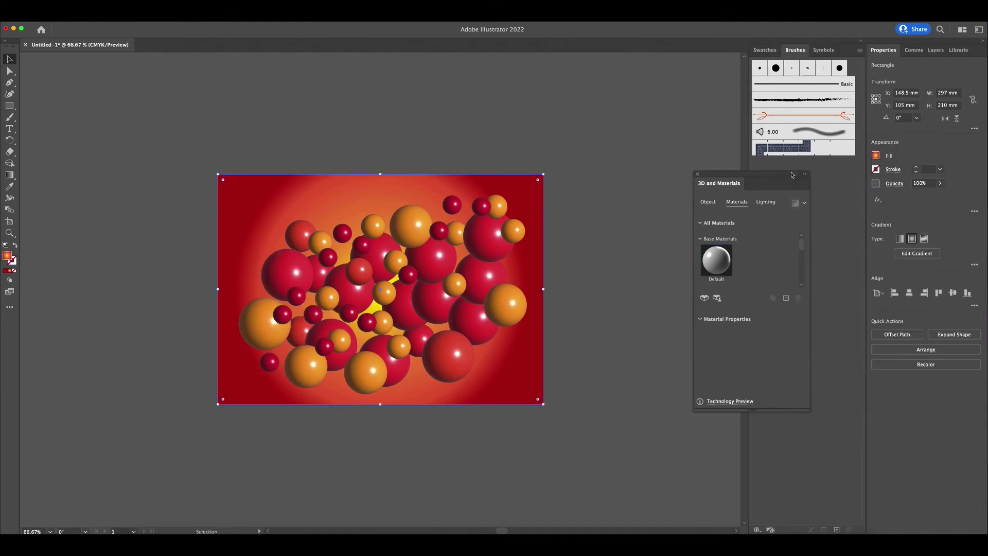
pyautogui.press('g')
pyautogui.doubleClick(385, 290)
pyautogui.moveTo(338, 362); pyautogui.dragTo(321, 362)
pyautogui.click(975, 251)
pyautogui.doubleClick(885, 327)
pyautogui.moveTo(884, 326); pyautogui.dragTo(888, 350)
pyautogui.moveTo(945, 326); pyautogui.dragTo(945, 350)
pyautogui.moveTo(906, 326); pyautogui.dragTo(923, 328)
# Deepen the outer stop of the background gradient to a darker red
pyautogui.doubleClick(961, 326)
pyautogui.moveTo(894, 401); pyautogui.dragTo(897, 403)
pyautogui.press('Escape')
pyautogui.click(940, 337)
pyautogui.click(951, 454)
pyautogui.press('v')
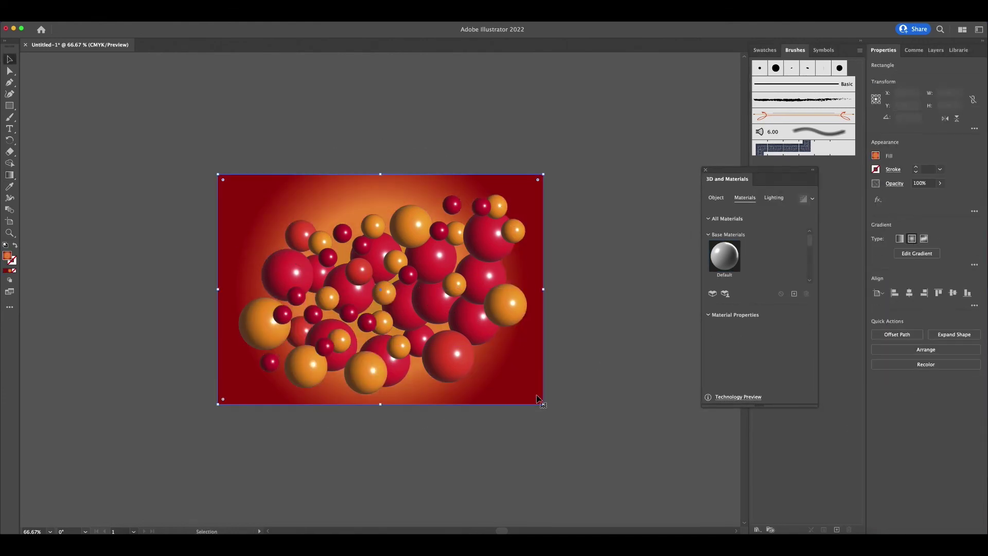
# Close the 3D and Materials panel, shift a small red sphere, and recolor the large sphere at the cluster's upper right dark blue
pyautogui.click(705, 170)
pyautogui.click(592, 186)
pyautogui.moveTo(447, 209); pyautogui.dragTo(443, 257)
pyautogui.click(875, 156)
pyautogui.click(824, 190)
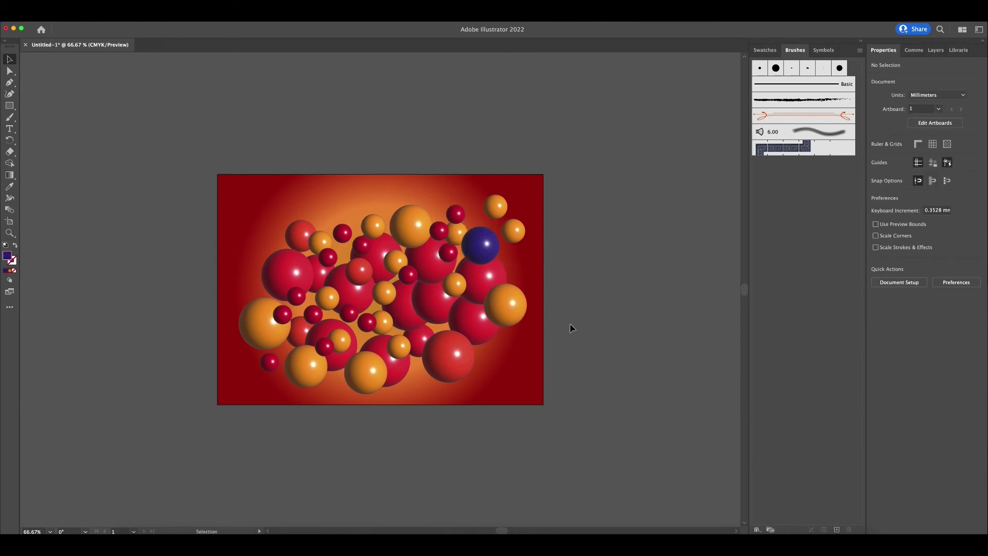
# Recolor the small red sphere at the cluster's lower left and the small orange sphere left of center green
pyautogui.click(269, 362)
pyautogui.click(876, 156)
pyautogui.click(804, 197)
pyautogui.click(327, 298)
pyautogui.click(876, 155)
pyautogui.click(804, 200)
pyautogui.click(75, 210)
# Move the orange and red spheres on the cluster's right side closer around the dark blue sphere, and adjust a central red sphere
pyautogui.moveTo(495, 207); pyautogui.dragTo(481, 220)
pyautogui.moveTo(513, 230); pyautogui.dragTo(512, 220)
pyautogui.moveTo(505, 305); pyautogui.dragTo(504, 265)
pyautogui.moveTo(495, 313); pyautogui.dragTo(505, 317)
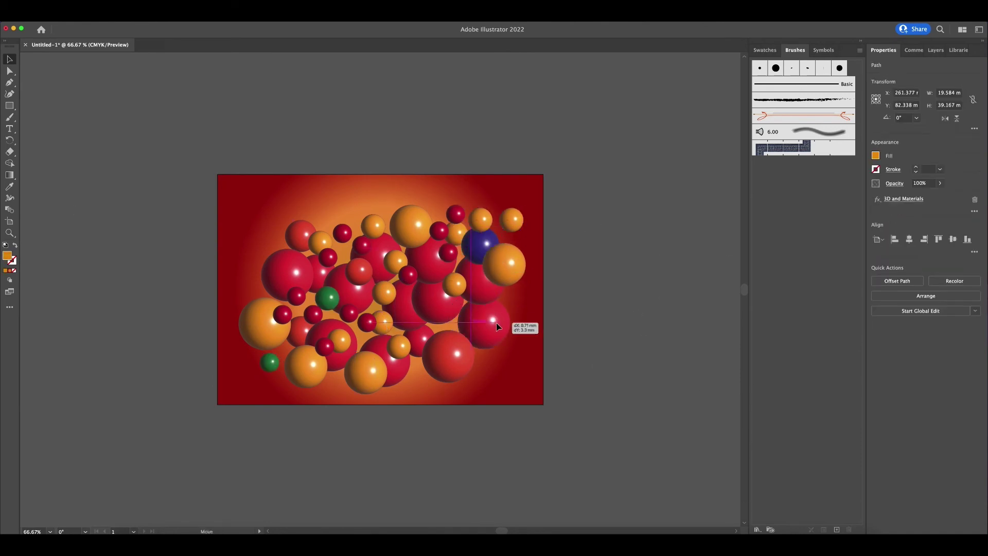
pyautogui.moveTo(363, 314); pyautogui.dragTo(356, 292)
pyautogui.press('super+a')
pyautogui.click(648, 174)
# Reopen the 3D and Materials panel for the small orange sphere at the cluster's upper right
pyautogui.click(512, 220)
pyautogui.click(157, 16)
pyautogui.click(299, 111)
pyautogui.click(592, 309)
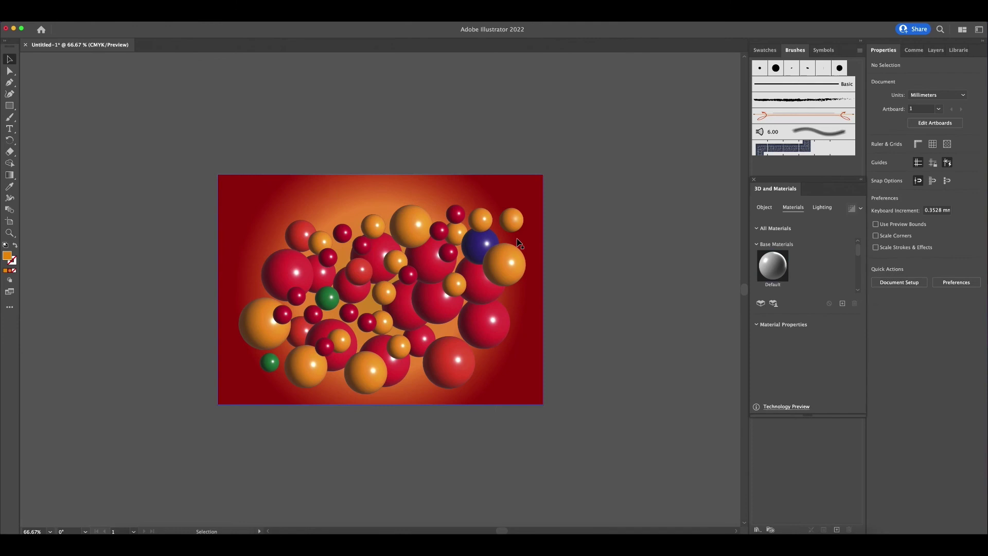
# Try selecting the large outer spheres together to edit their material properties at once
pyautogui.click(506, 265)
pyautogui.keyDown('shift'); pyautogui.click(449, 362); pyautogui.keyUp('shift')
pyautogui.keyDown('shift'); pyautogui.click(365, 372); pyautogui.keyUp('shift')
pyautogui.keyDown('shift'); pyautogui.click(305, 366); pyautogui.keyUp('shift')
pyautogui.keyDown('shift'); pyautogui.click(287, 274); pyautogui.keyUp('shift')
pyautogui.keyDown('shift'); pyautogui.click(264, 320); pyautogui.keyUp('shift')
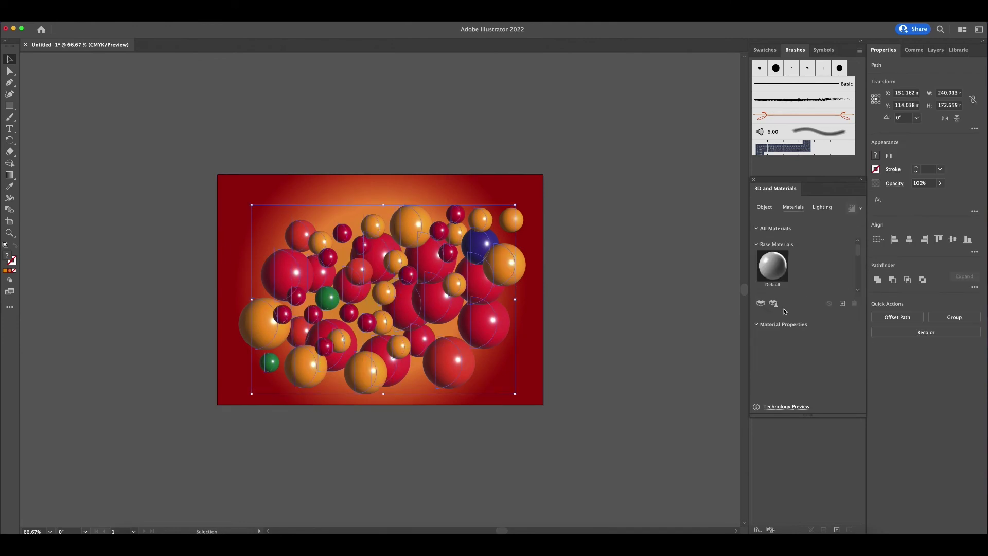
# Adjust the material roughness of the spheres on the cluster's right side one at a time
pyautogui.click(480, 220)
pyautogui.click(506, 265)
pyautogui.click(484, 323)
pyautogui.click(430, 257)
pyautogui.click(439, 232)
pyautogui.click(571, 315)
pyautogui.click(455, 285)
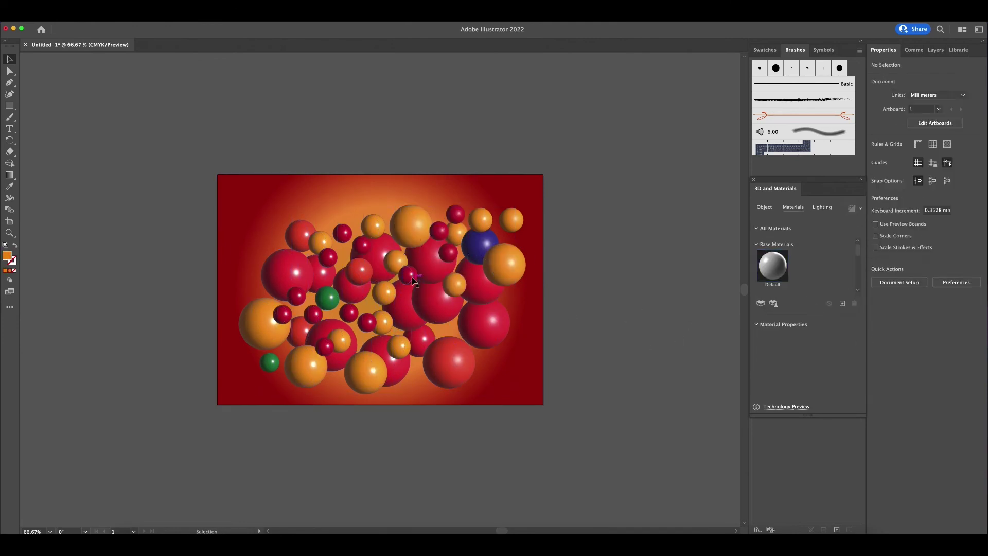
# Adjust the material roughness of the central and upper-left spheres individually, using 0.45 for the small orange one at upper left
pyautogui.click(410, 304)
pyautogui.click(399, 346)
pyautogui.click(373, 226)
pyautogui.click(391, 363)
pyautogui.click(592, 320)
pyautogui.click(342, 233)
pyautogui.click(320, 242)
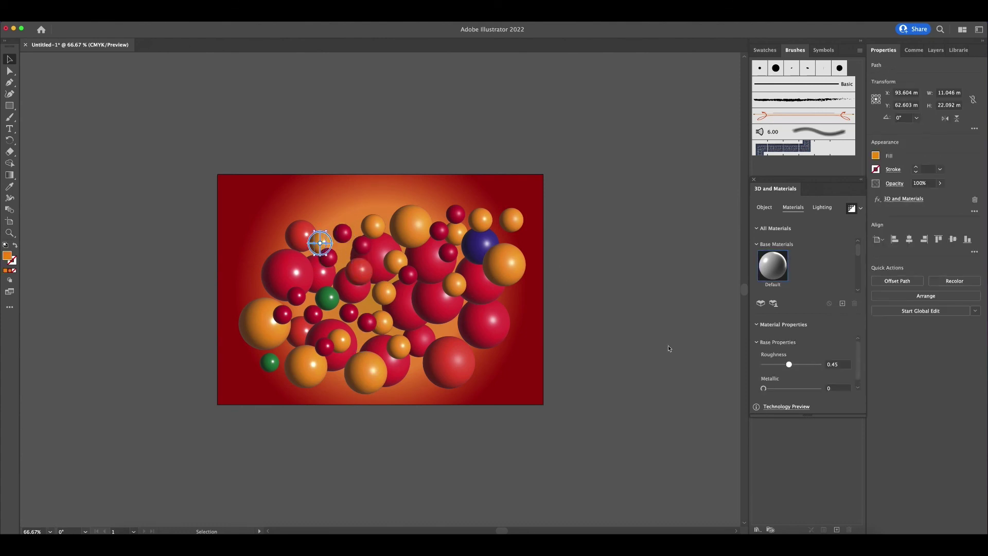
# Adjust the roughness of the green, lower-left and dark blue spheres individually, using 0.47 for the large orange sphere at lower left
pyautogui.click(328, 298)
pyautogui.click(325, 347)
pyautogui.click(592, 319)
pyautogui.click(301, 235)
pyautogui.click(296, 296)
pyautogui.click(269, 362)
pyautogui.click(306, 366)
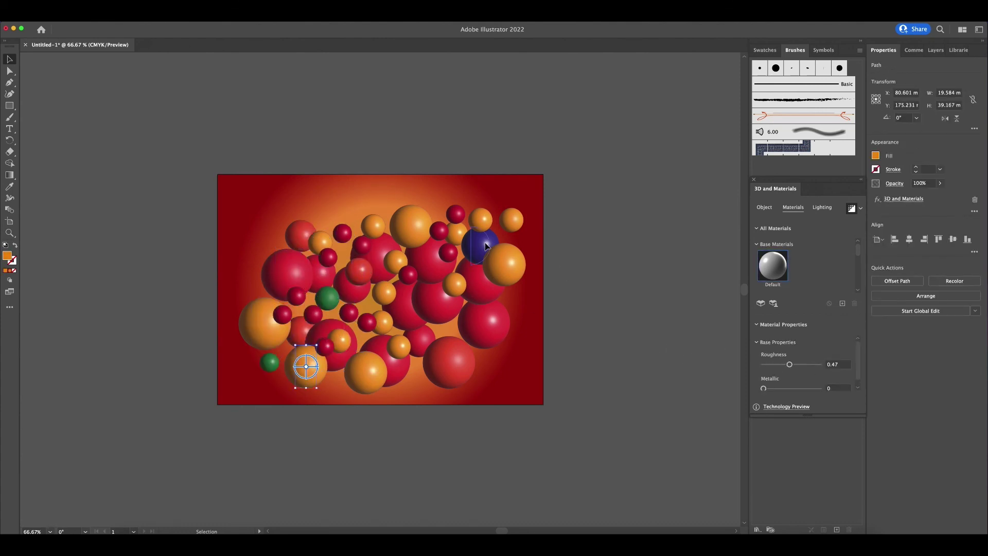
pyautogui.click(483, 245)
pyautogui.click(624, 395)
# Add the text "Spheres" over the upper part of the sphere cluster
pyautogui.press('t')
pyautogui.click(308, 257)
pyautogui.write('Spheres')
# Select all of the "Spheres" text and enlarge it to 100 pt
pyautogui.press('super+a')
pyautogui.press('super+shift+period')
pyautogui.press('super+shift+period')
pyautogui.press('super+shift+period')
pyautogui.press('super+shift+period')
pyautogui.press('super+shift+period')
pyautogui.press('super+shift+period')
pyautogui.press('super+shift+period')
pyautogui.press('super+shift+period')
pyautogui.press('super+shift+period')
pyautogui.press('super+shift+period')
# Preview different fonts on the "Spheres" text and set its font to DeLittleChromatic-Regular
pyautogui.click(935, 238)
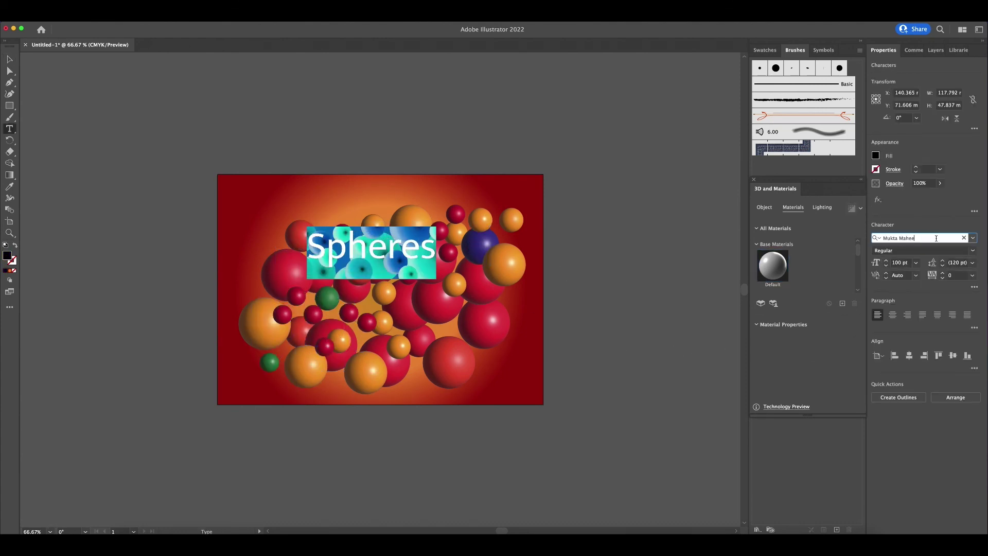
pyautogui.click(973, 238)
pyautogui.press('Down')
pyautogui.press('Down')
pyautogui.press('Down')
pyautogui.press('Down')
pyautogui.press('Down')
pyautogui.press('Down')
pyautogui.press('Down')
pyautogui.press('Down')
pyautogui.press('Down')
pyautogui.press('Down')
pyautogui.press('Down')
pyautogui.press('Down')
pyautogui.press('Down')
pyautogui.press('Down')
pyautogui.press('Down')
pyautogui.press('Down')
pyautogui.press('Down')
pyautogui.press('Down')
pyautogui.press('Down')
pyautogui.press('Down')
pyautogui.press('Up')
pyautogui.press('Up')
pyautogui.press('Up')
pyautogui.press('Up')
pyautogui.press('Up')
pyautogui.press('Up')
pyautogui.press('Up')
pyautogui.press('Up')
pyautogui.press('Up')
pyautogui.press('Up')
pyautogui.press('Up')
pyautogui.press('Up')
pyautogui.press('Up')
pyautogui.press('Up')
pyautogui.press('Up')
pyautogui.press('Up')
pyautogui.press('Up')
pyautogui.press('Up')
pyautogui.press('Up')
pyautogui.press('Up')
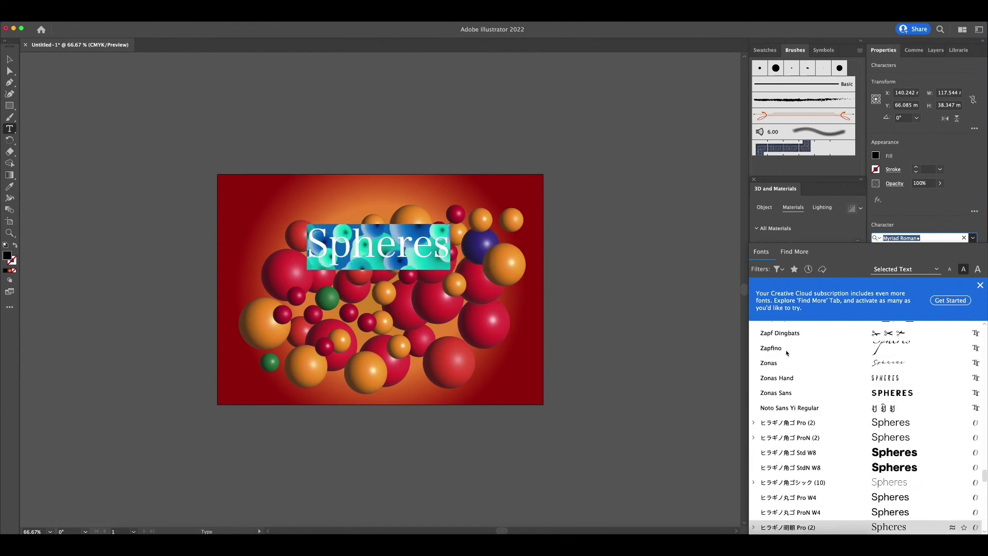
pyautogui.scroll(15, 848, 355)
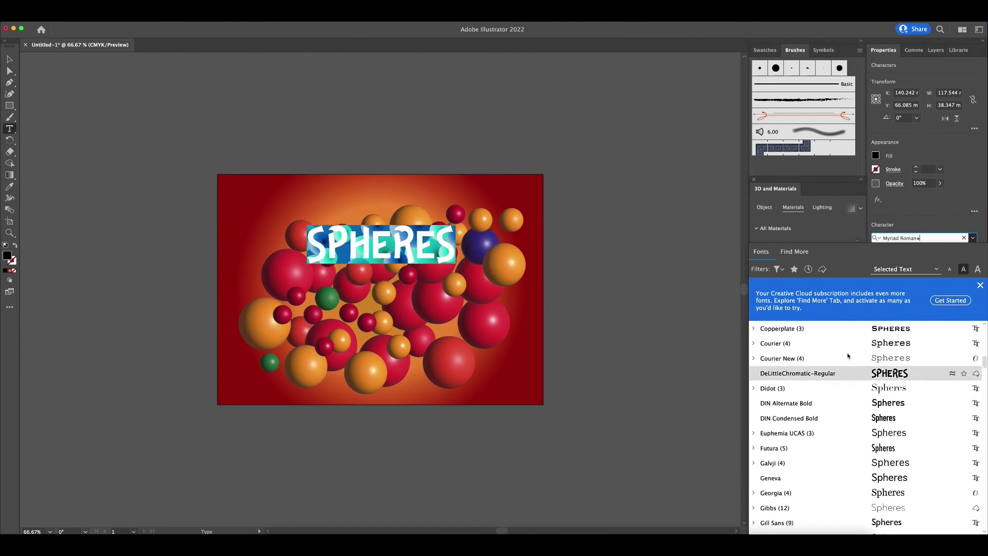
pyautogui.click(847, 370)
# Give the "Spheres" title a white fill
pyautogui.click(157, 16)
pyautogui.press('Escape')
pyautogui.click(876, 156)
pyautogui.click(780, 192)
# Apply a 3D Extrude with 50 pt depth to the title and turn it freehand to a custom 3D rotation
pyautogui.click(157, 16)
pyautogui.click(304, 82)
pyautogui.moveTo(361, 228); pyautogui.dragTo(391, 240)
# Place the title in the artboard's upper-left area, scaled down to about 77 pt and tilted about 18° counterclockwise
pyautogui.moveTo(355, 239); pyautogui.dragTo(287, 235)
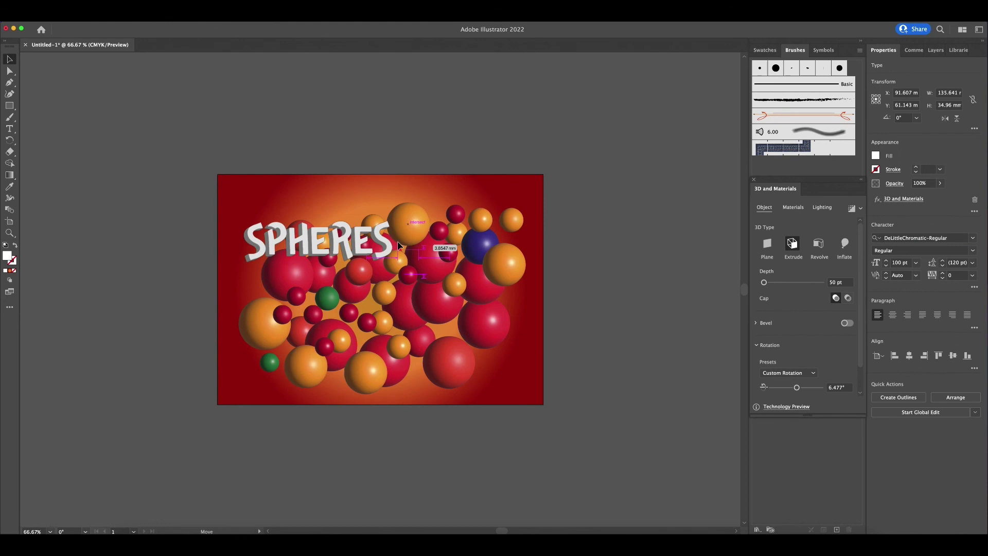
pyautogui.moveTo(396, 257); pyautogui.dragTo(398, 231)
pyautogui.moveTo(330, 237); pyautogui.dragTo(321, 221)
# Try a yellow and a red fill on the title and shift it slightly toward the artboard's left edge
pyautogui.click(876, 156)
pyautogui.click(771, 197)
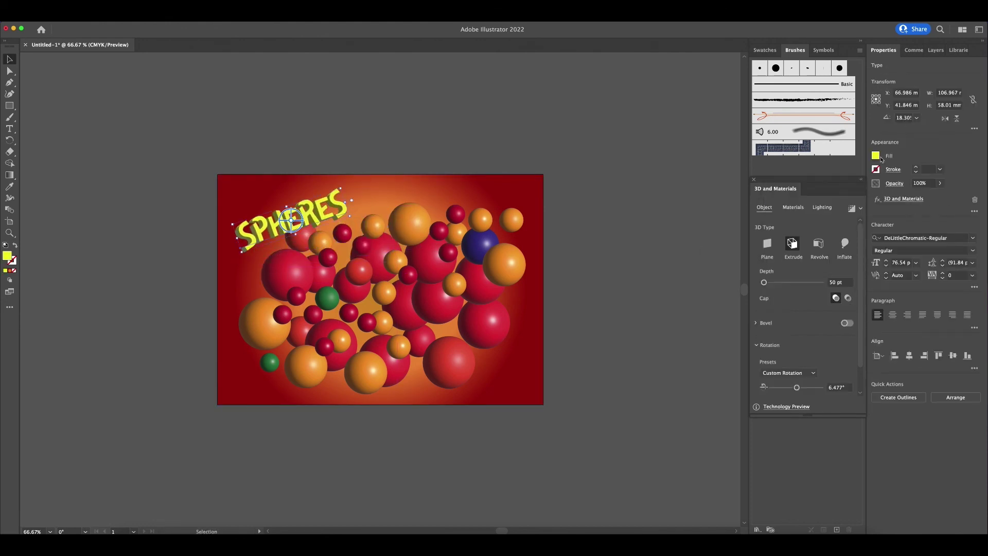
pyautogui.click(798, 190)
pyautogui.press('Escape')
pyautogui.moveTo(322, 216); pyautogui.dragTo(319, 218)
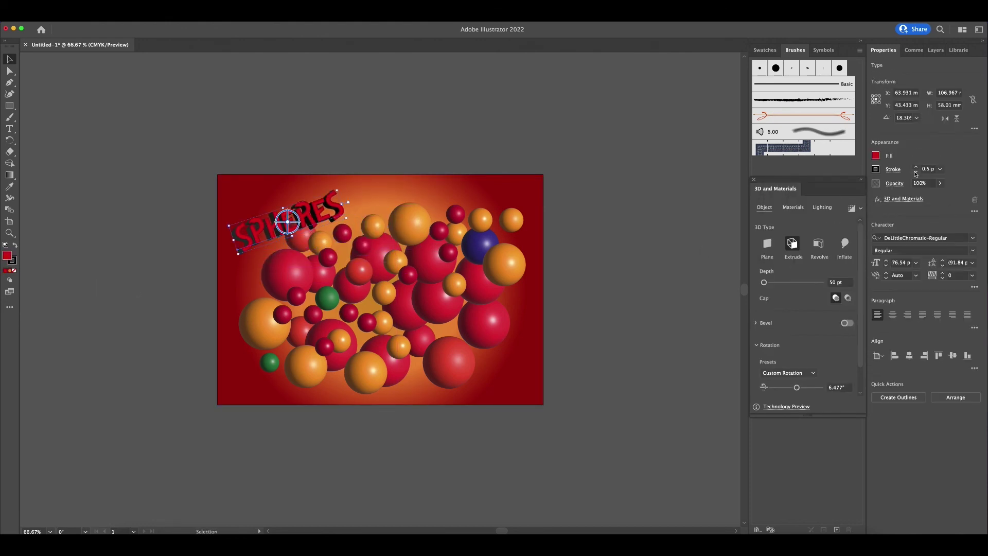
# Increase the title's extrusion depth and lower its ambient light intensity to 38%
pyautogui.moveTo(764, 282); pyautogui.dragTo(783, 282)
pyautogui.click(792, 207)
pyautogui.click(822, 207)
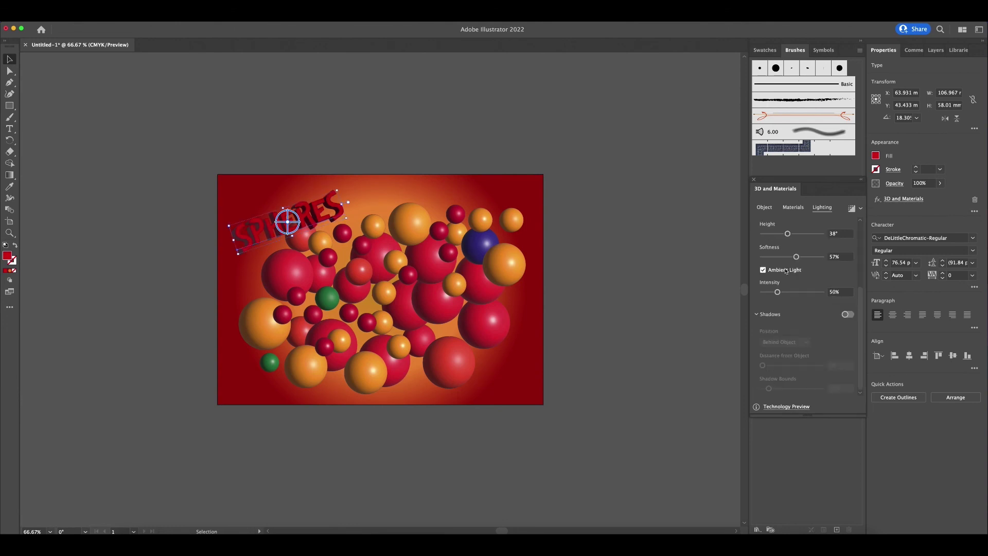
# Recolor the title's fill to CMYK Cyan and deselect it
pyautogui.click(875, 155)
pyautogui.click(865, 204)
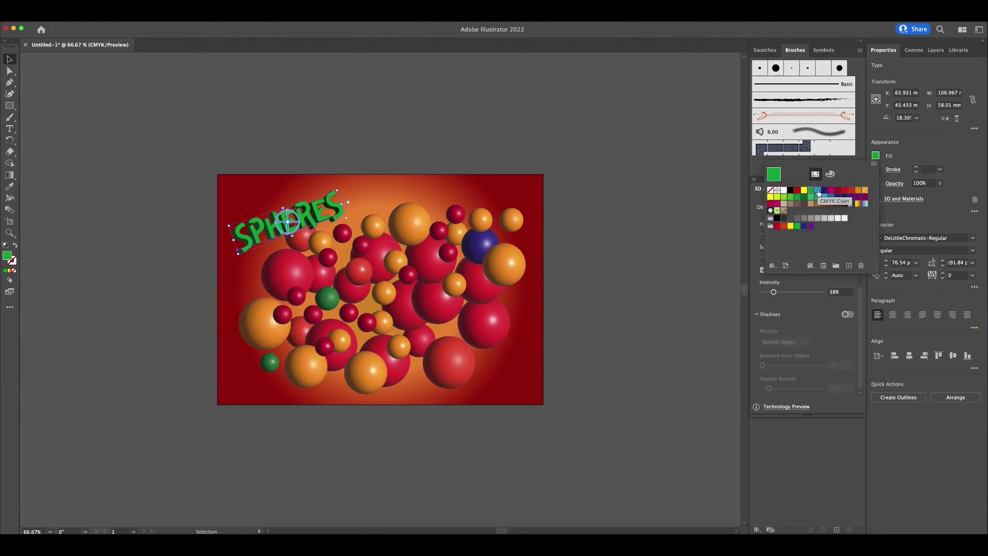
pyautogui.click(358, 139)
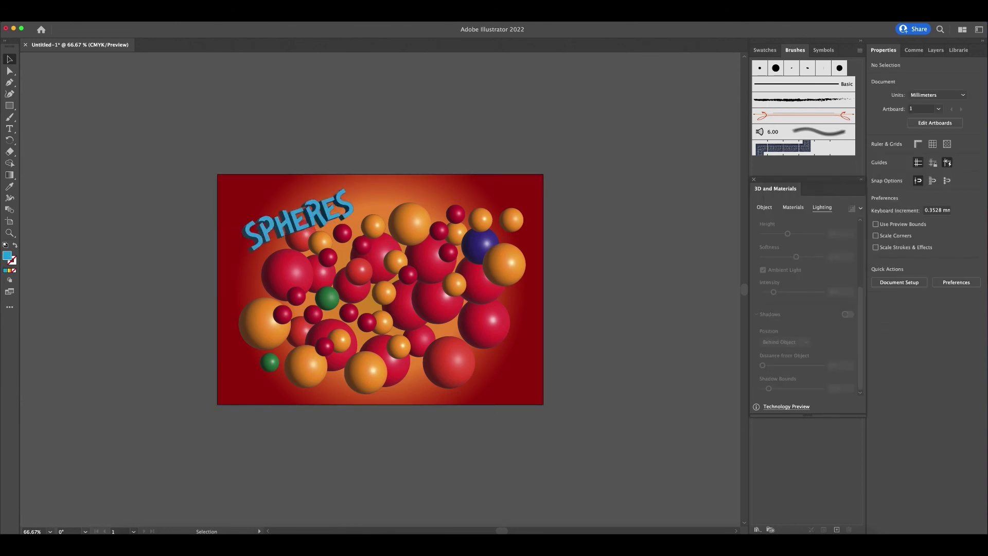